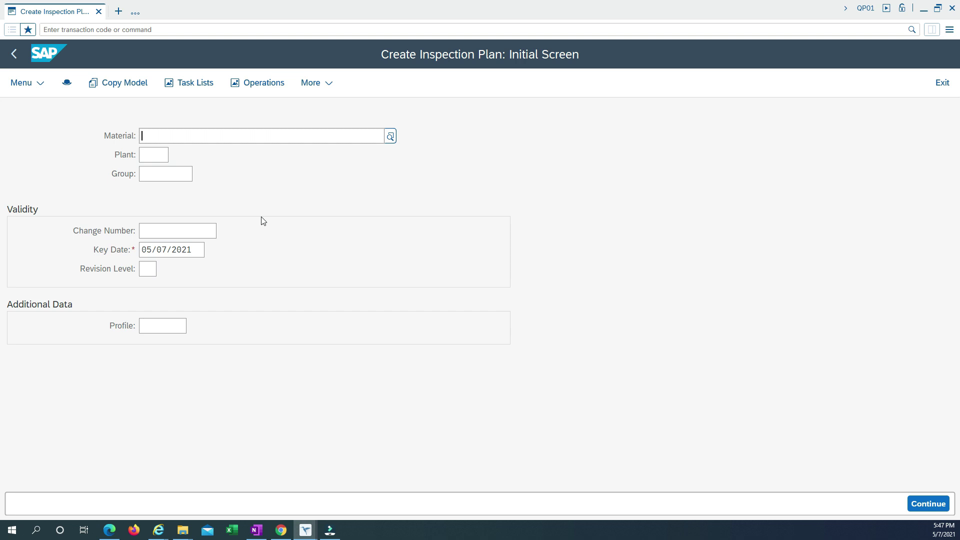
pyautogui.click(159, 175)
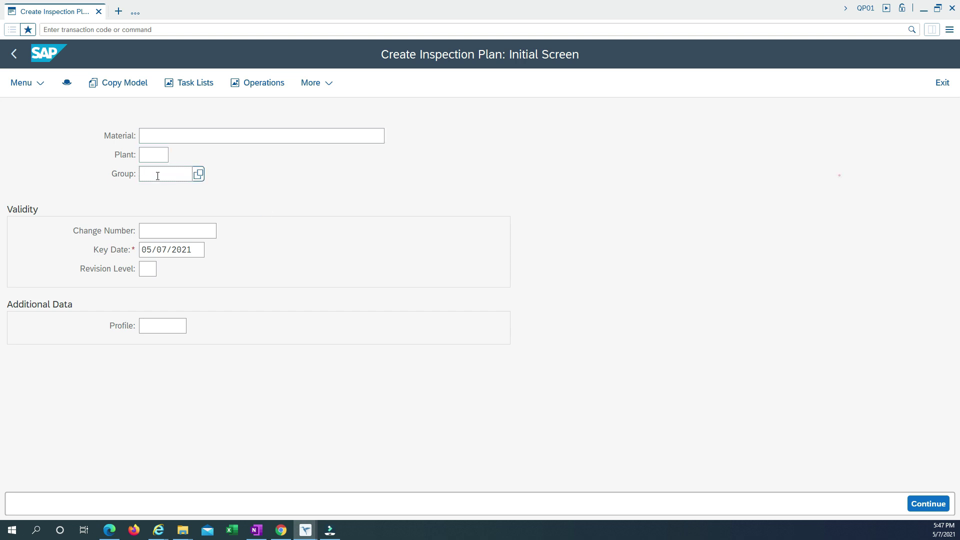
pyautogui.click(161, 135)
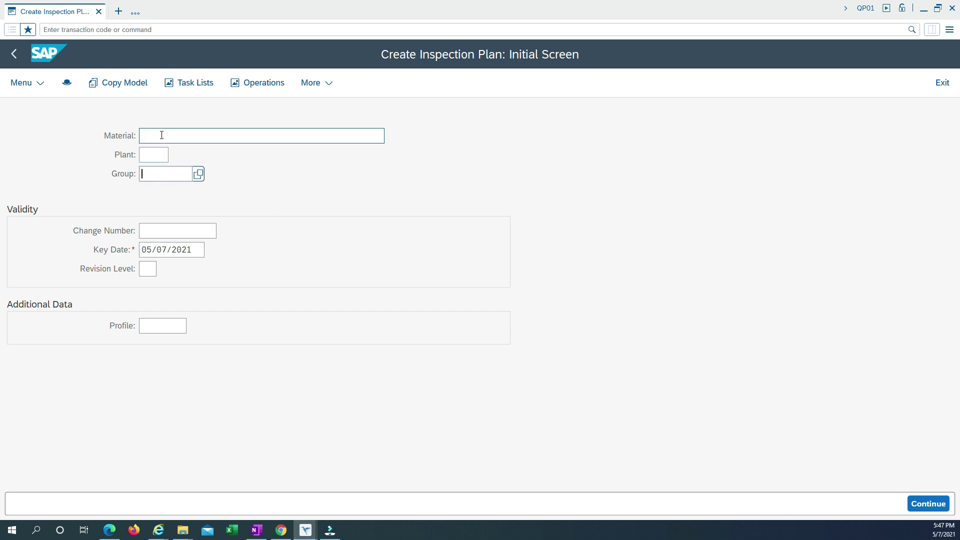
pyautogui.click(158, 156)
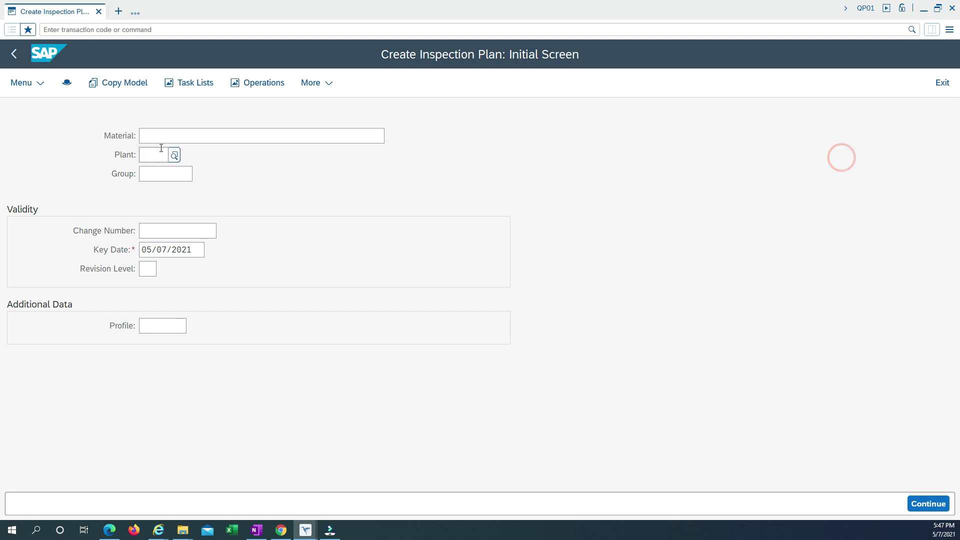
pyautogui.click(160, 135)
# Step: Enter PER-WIP as the group for the inspection plan and continue to its task list overview
pyautogui.click(161, 174)
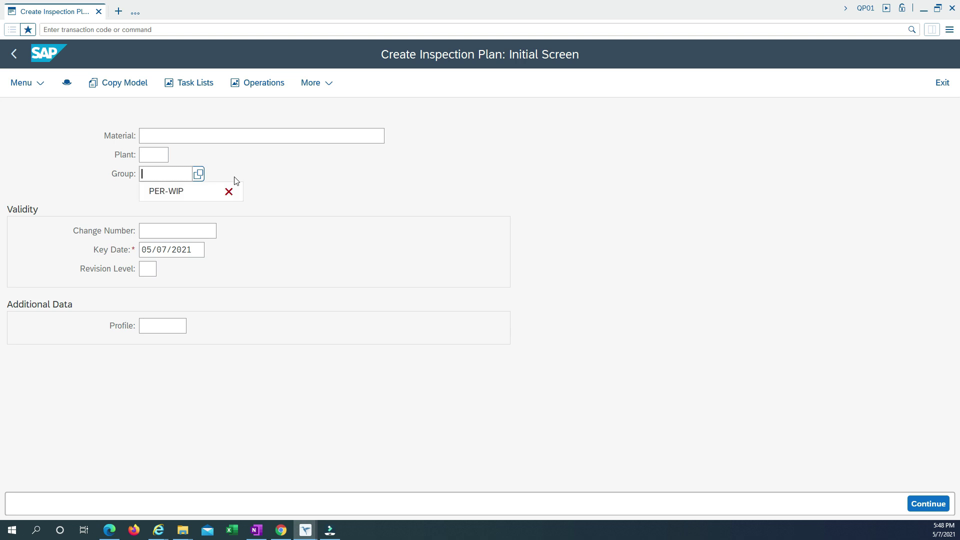
pyautogui.click(180, 191)
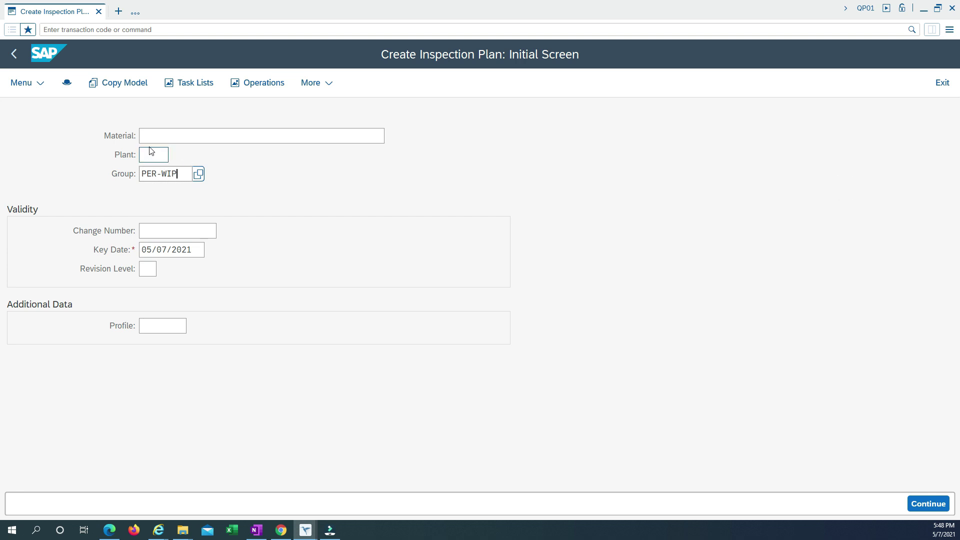
pyautogui.click(149, 131)
pyautogui.press('Return')
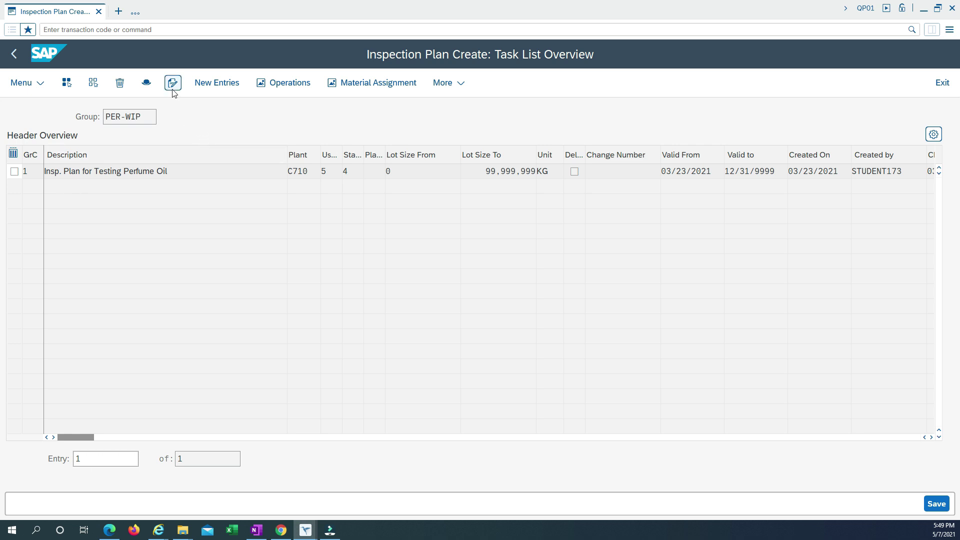
# Step: Add a new task list to the group with group counter 20 and the description "Special Inspection Plan 2"
pyautogui.click(216, 85)
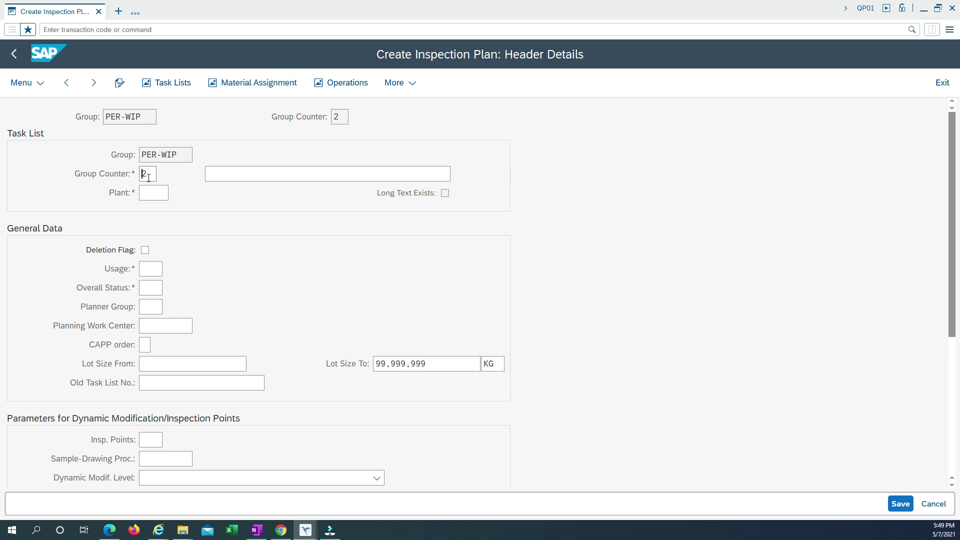
pyautogui.moveTo(160, 174); pyautogui.dragTo(127, 174)
pyautogui.write('20')
pyautogui.click(227, 175)
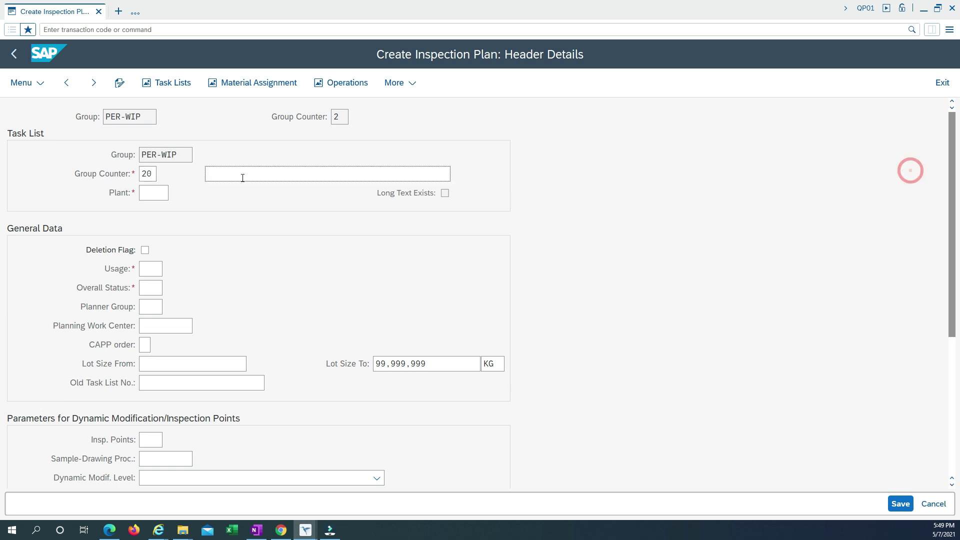
pyautogui.write('Special Inspection Plan')
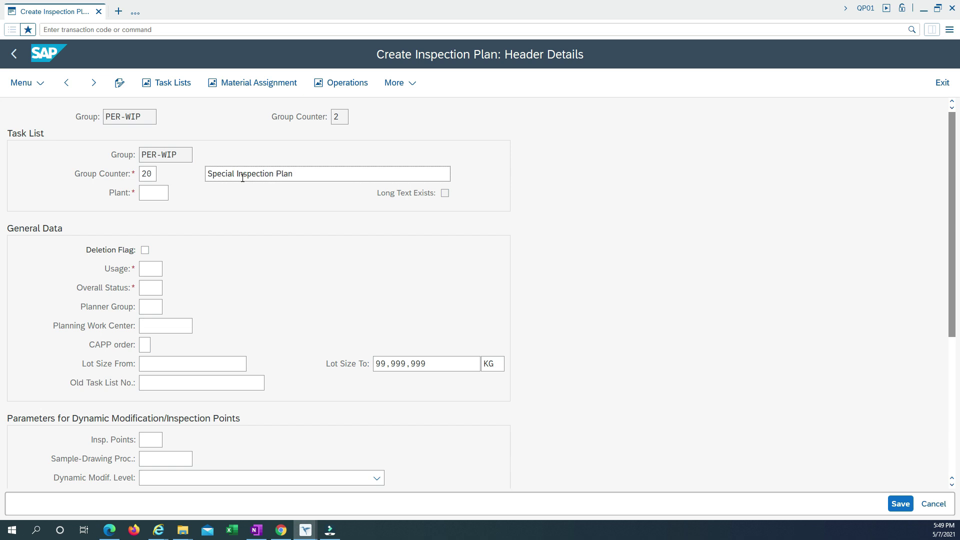
pyautogui.write(' 2')
# Step: Assign plant C710, the New York entry "Flavour and Perfume Co.Code 1710", to the new task list
pyautogui.click(155, 194)
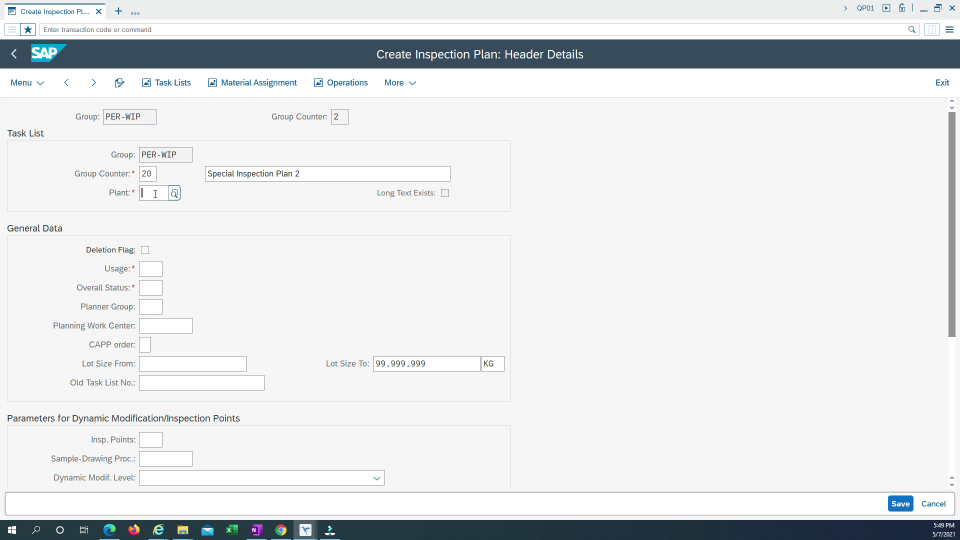
pyautogui.press('space')
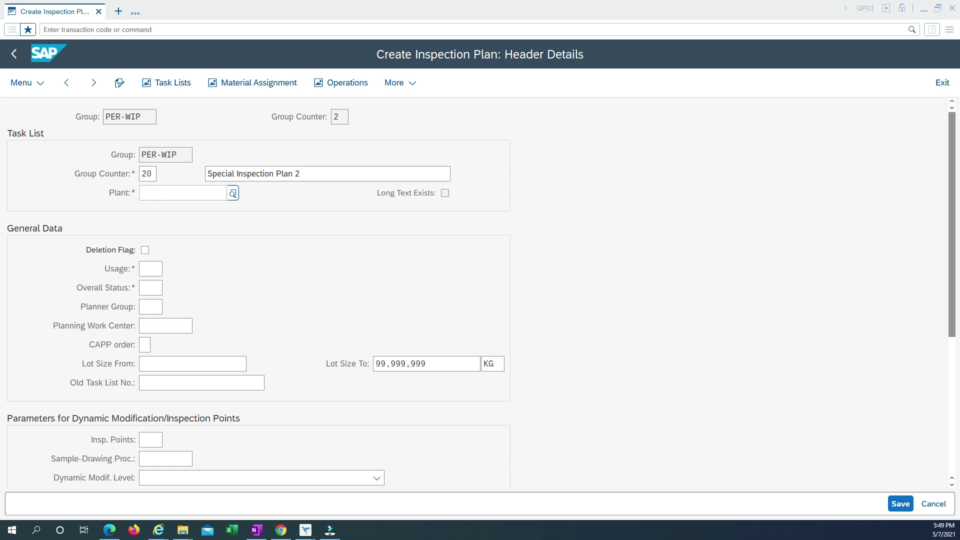
pyautogui.write("C71'0")
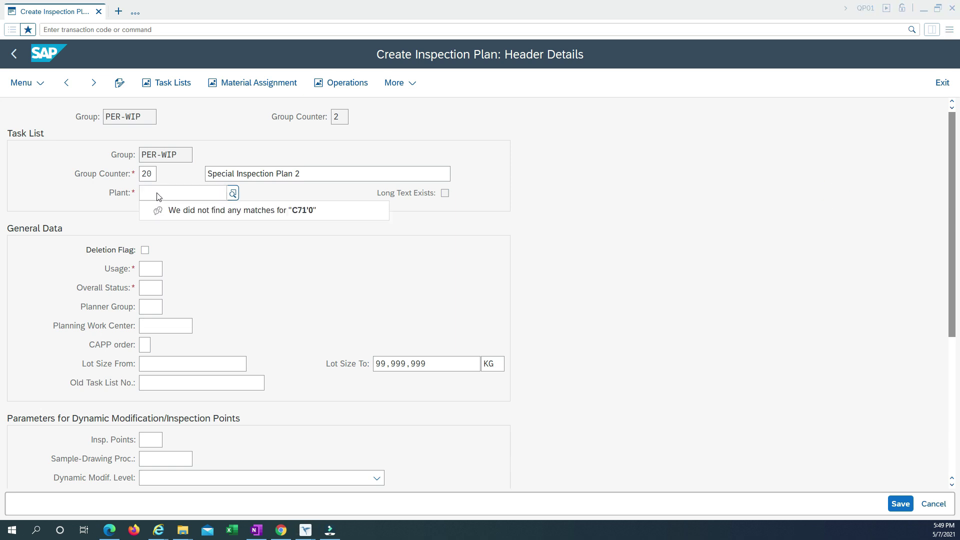
pyautogui.press('BackSpace')
pyautogui.press('BackSpace')
pyautogui.write('0')
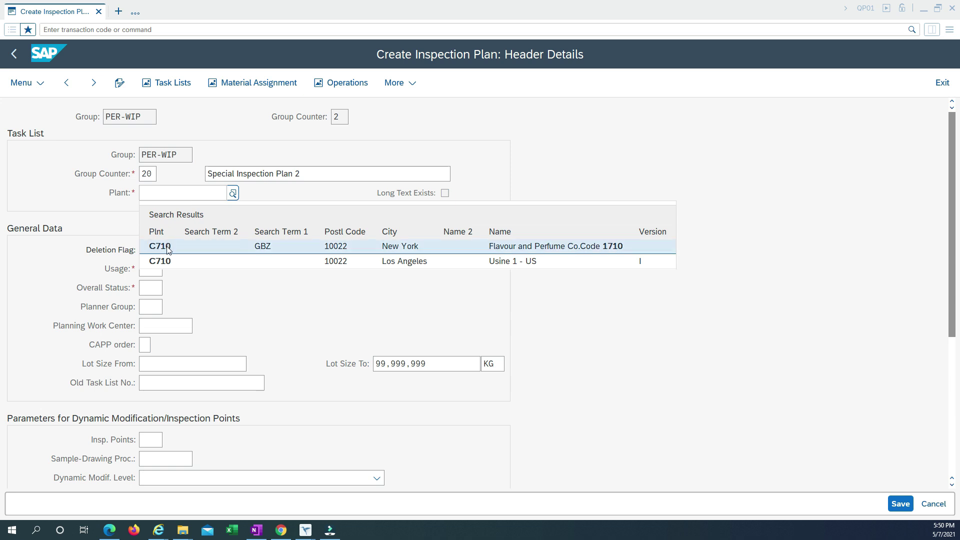
pyautogui.click(168, 250)
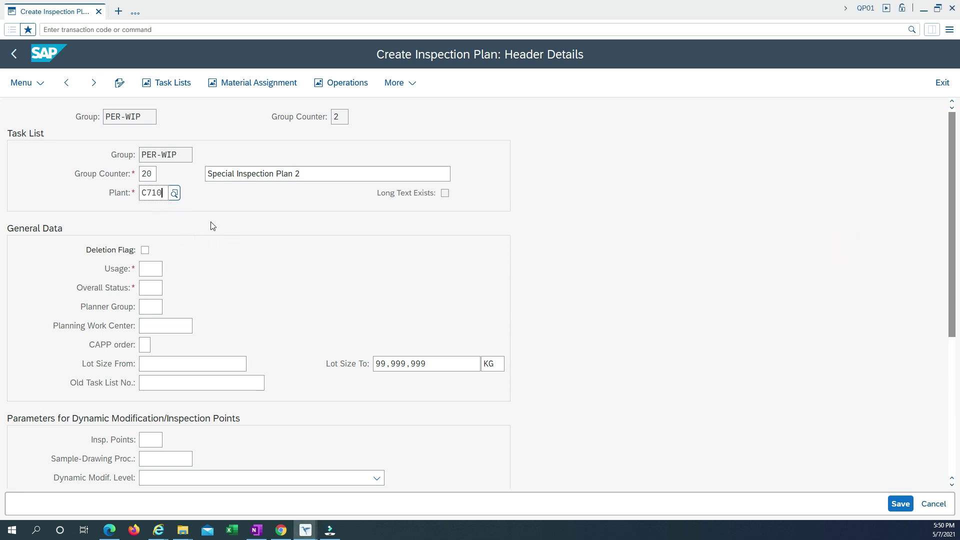
# Step: Set the task list usage to 5, Goods receipt, from the list of possible values
pyautogui.click(150, 270)
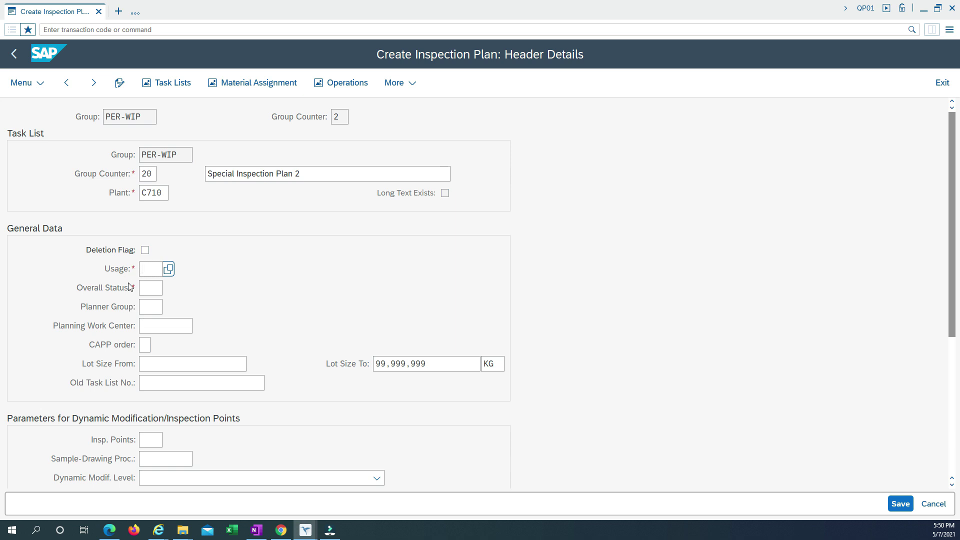
pyautogui.click(169, 270)
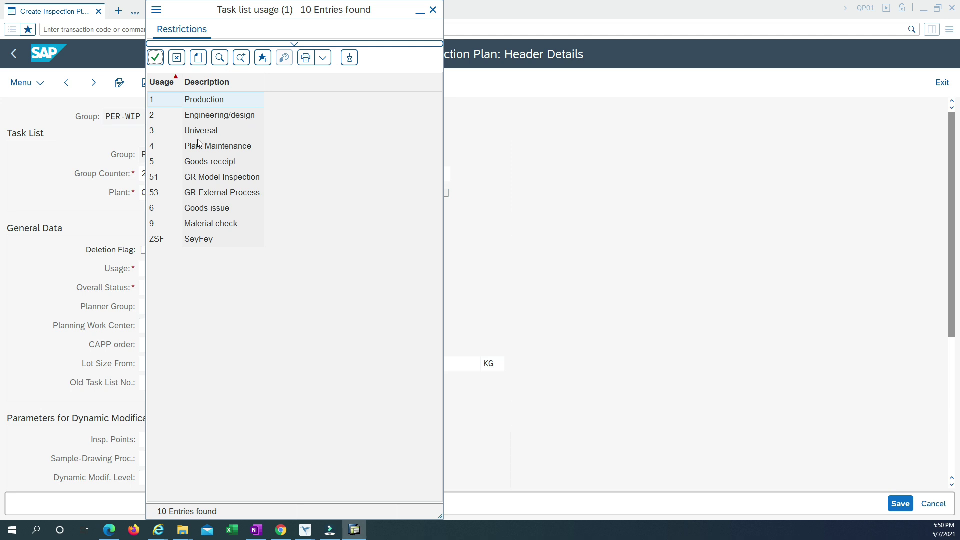
pyautogui.moveTo(200, 13); pyautogui.dragTo(254, 41)
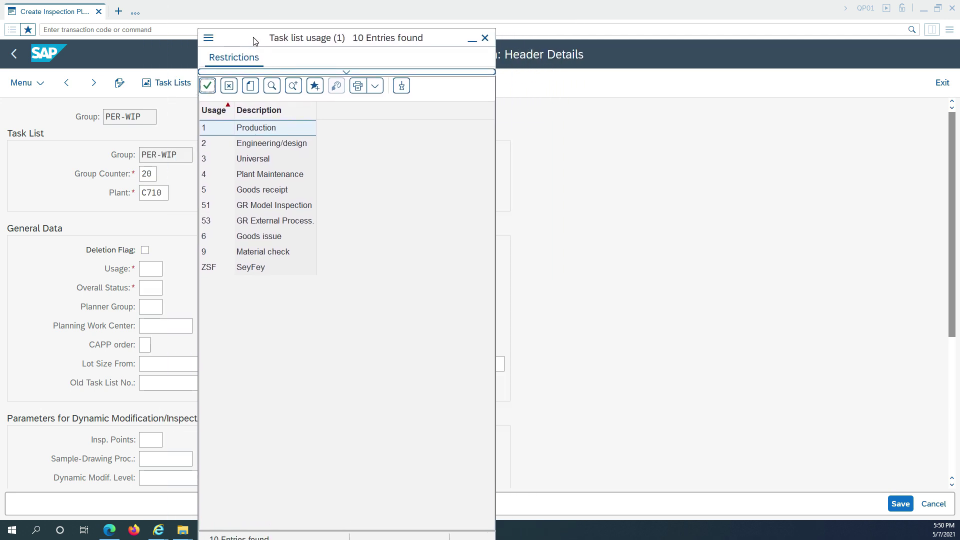
pyautogui.click(265, 194)
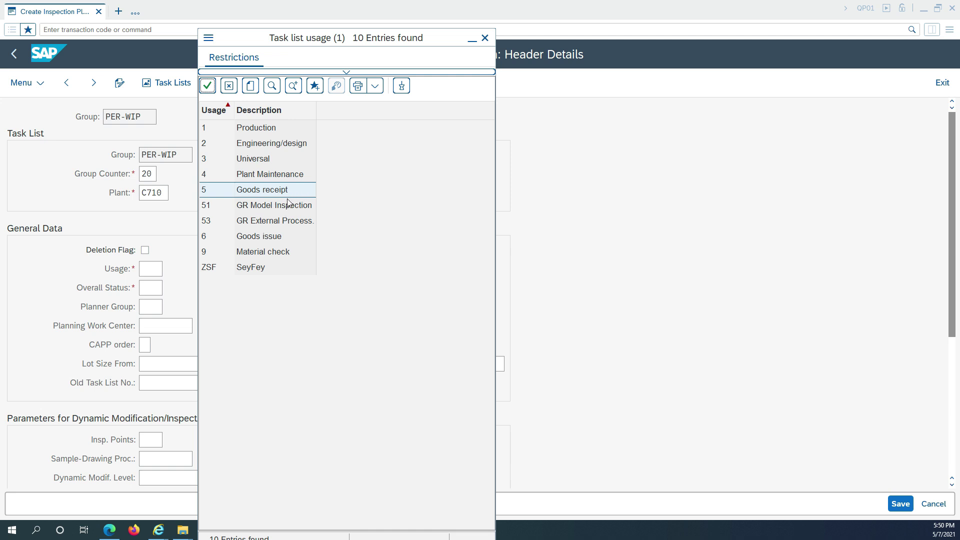
pyautogui.doubleClick(259, 191)
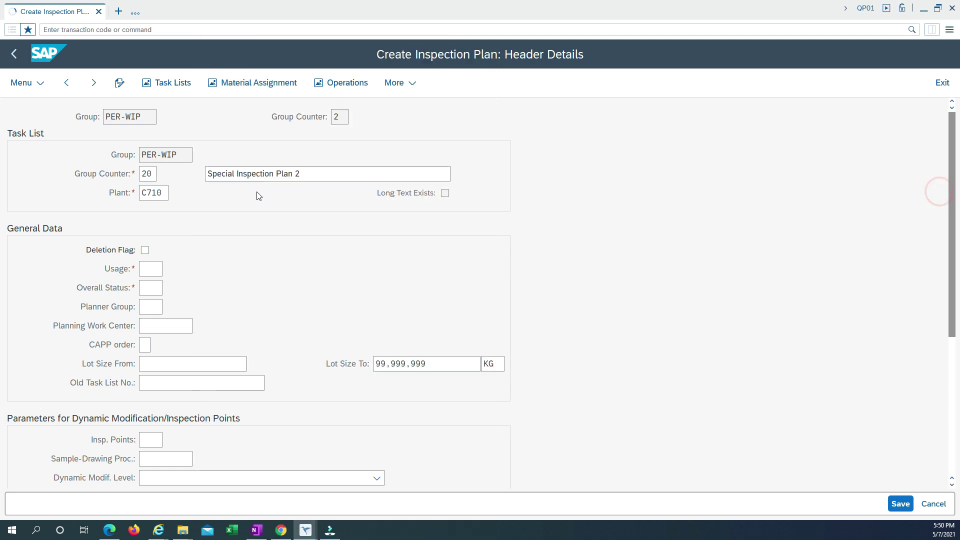
# Step: Set the overall status to 4, Released (general), from the list of possible values
pyautogui.click(150, 286)
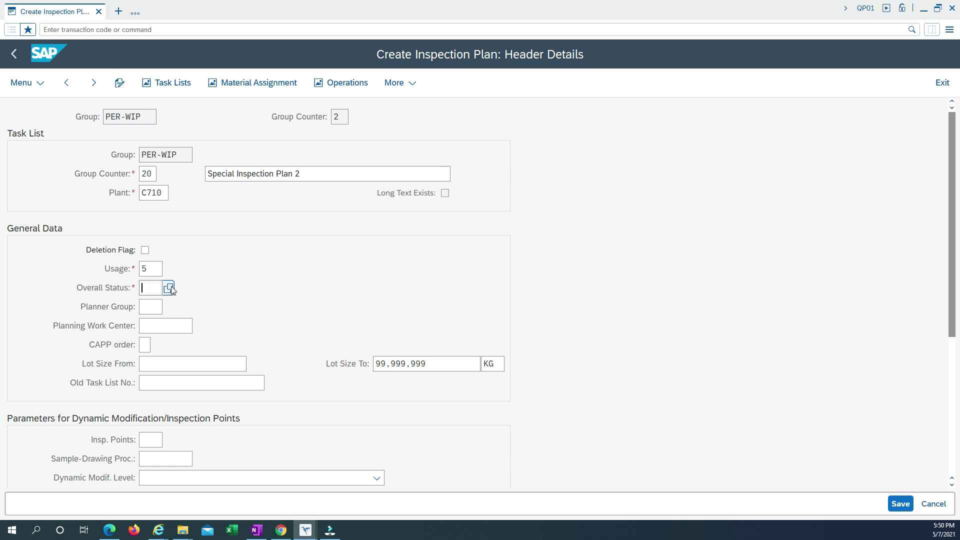
pyautogui.click(168, 289)
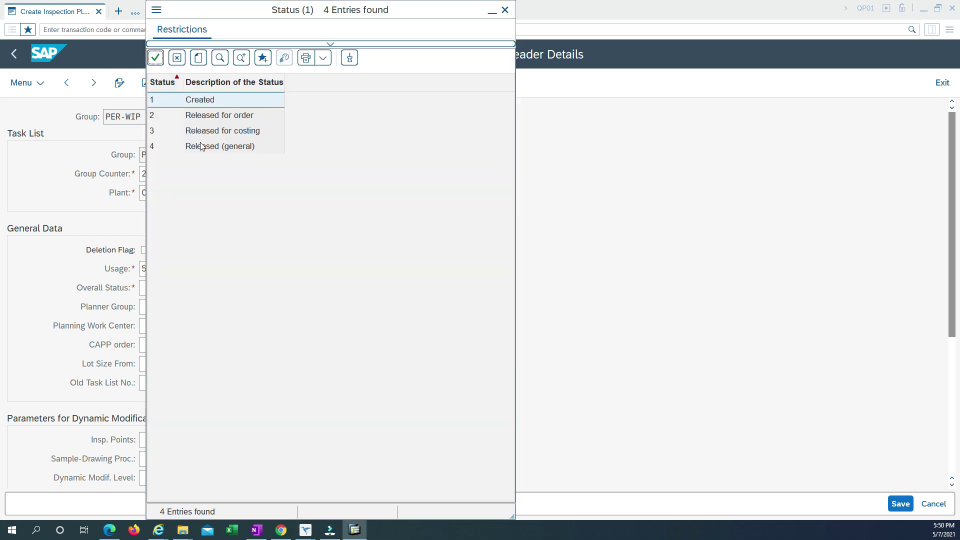
pyautogui.click(201, 146)
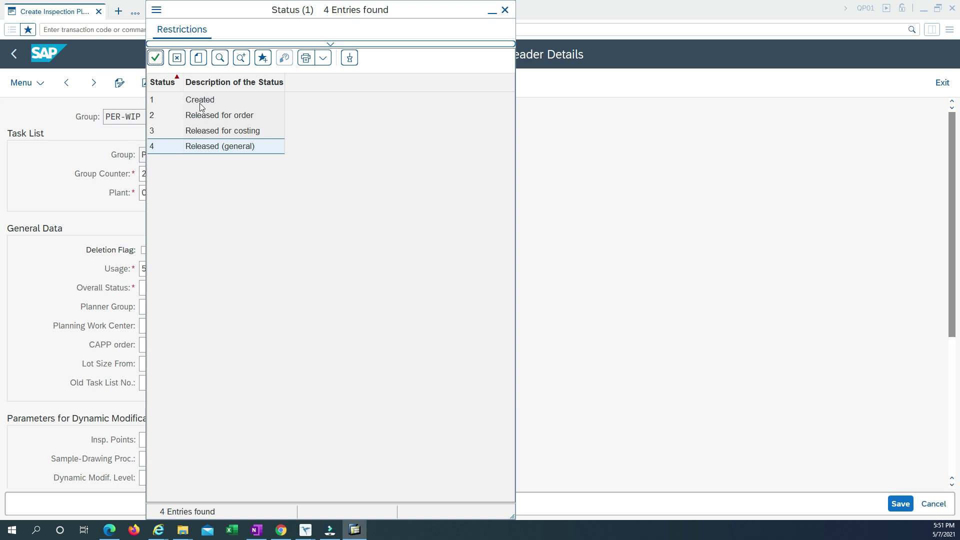
pyautogui.doubleClick(208, 149)
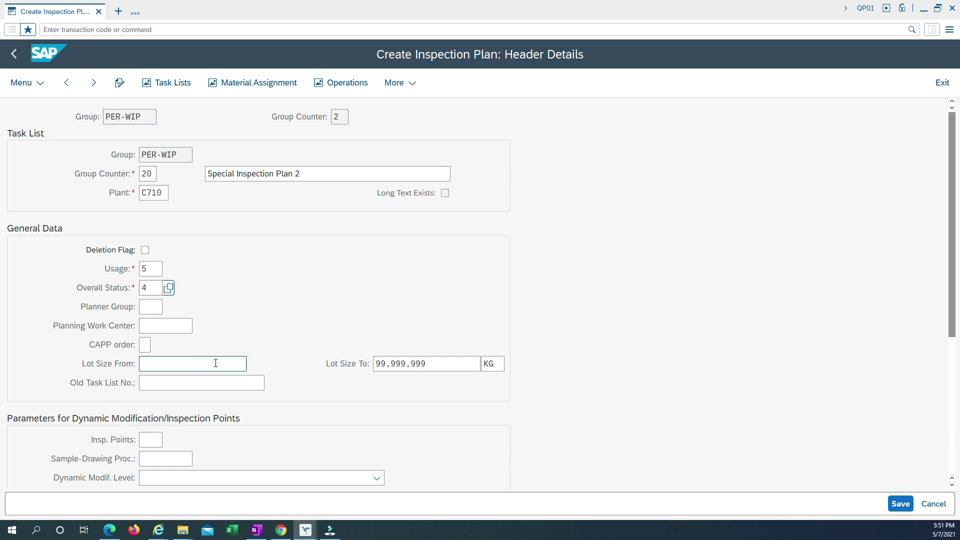
# Step: Set the plan's lot size range from 0 to 2000 with Kg as the unit
pyautogui.click(198, 364)
pyautogui.write('0')
pyautogui.press('Tab')
pyautogui.write('20')
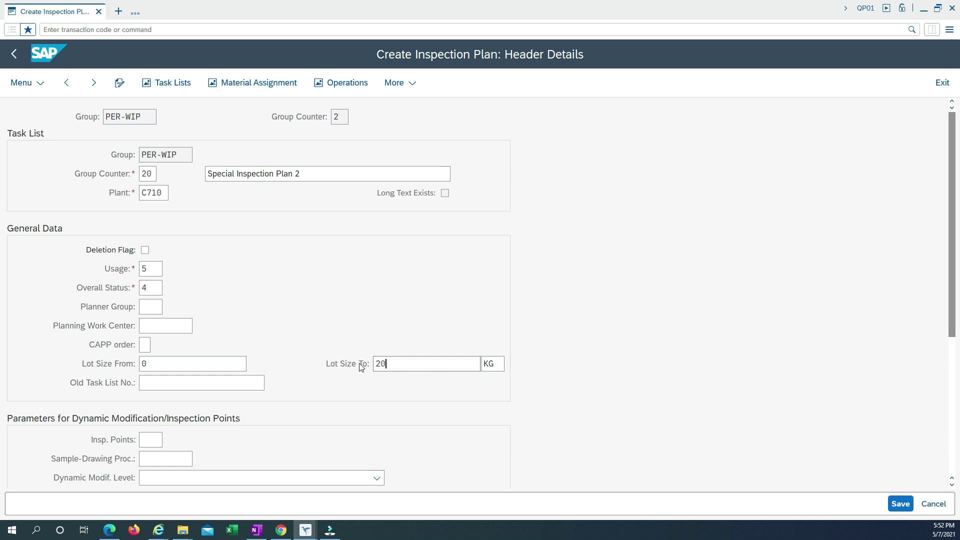
pyautogui.write('00')
pyautogui.press('Tab')
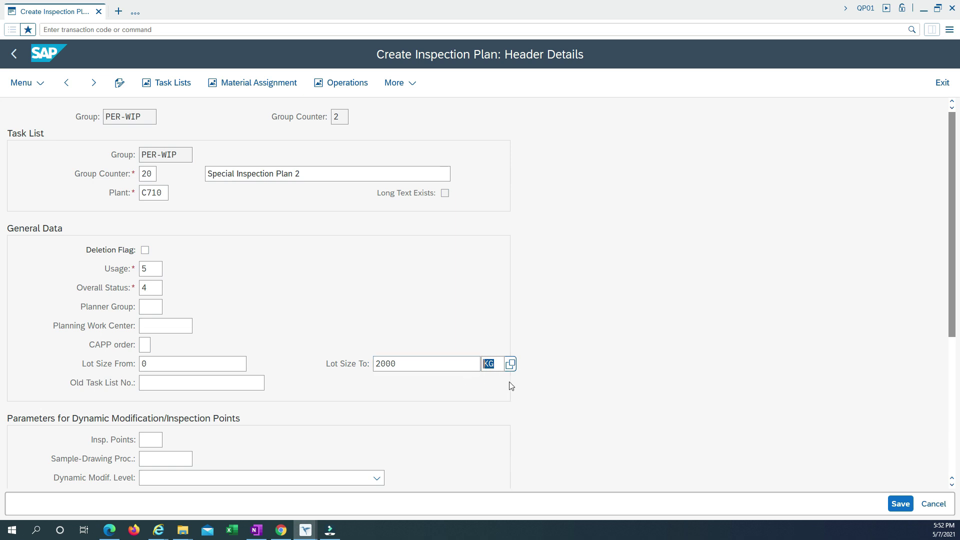
pyautogui.write('ea')
pyautogui.doubleClick(493, 364)
pyautogui.write('Kg')
# Step: Review the remaining header details and save the new inspection plan
pyautogui.scroll(-1, 250, 410)
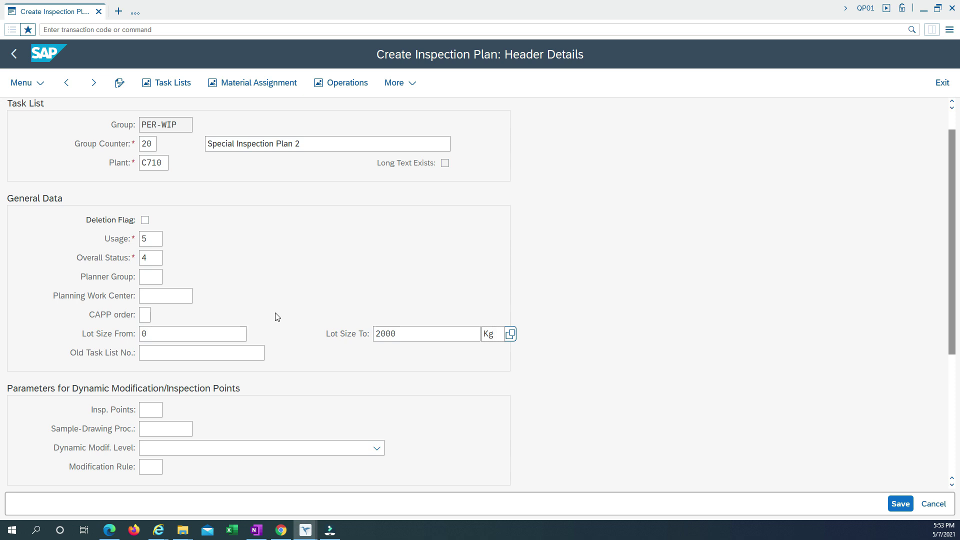
pyautogui.scroll(2, 277, 317)
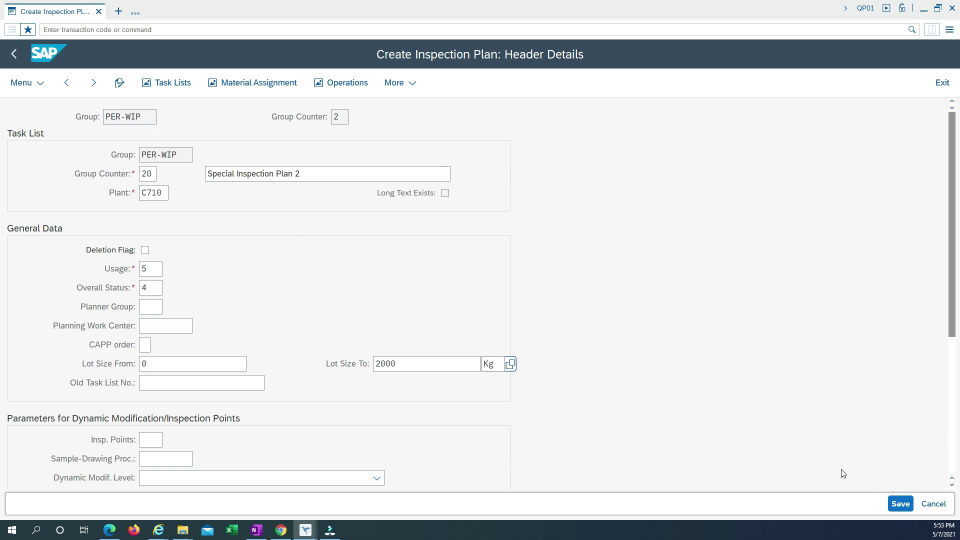
pyautogui.click(900, 504)
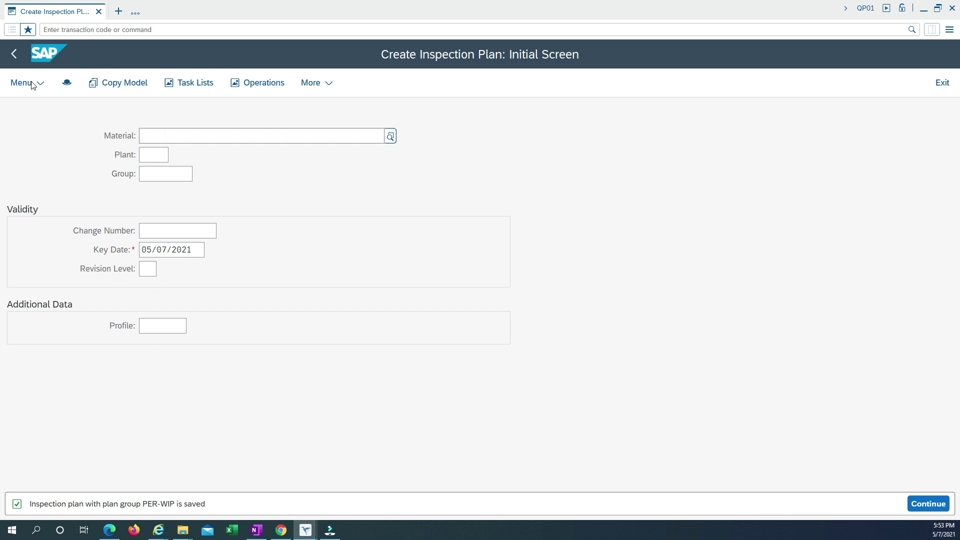
# Step: Switch from creating an inspection plan to the initial screen for changing one
pyautogui.click(168, 174)
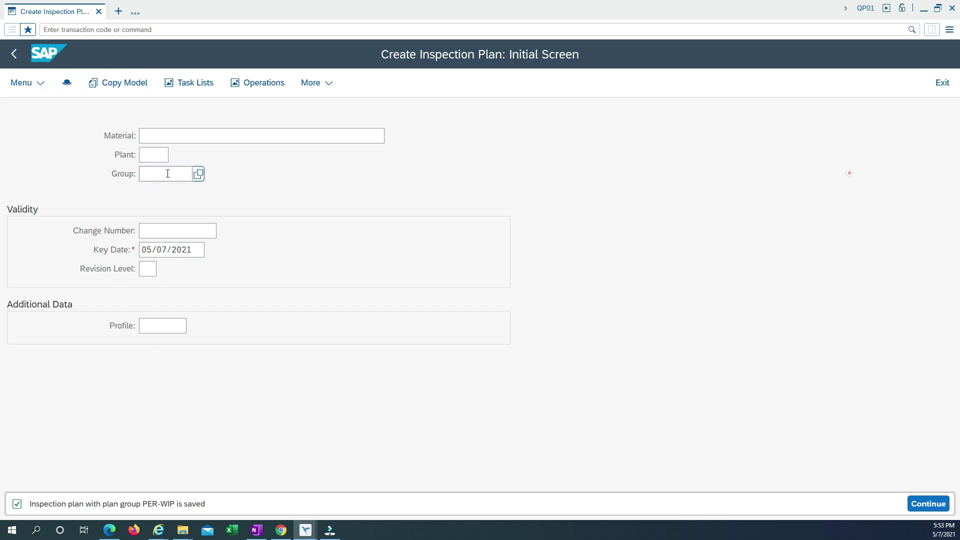
pyautogui.click(34, 84)
pyautogui.moveTo(60, 107)
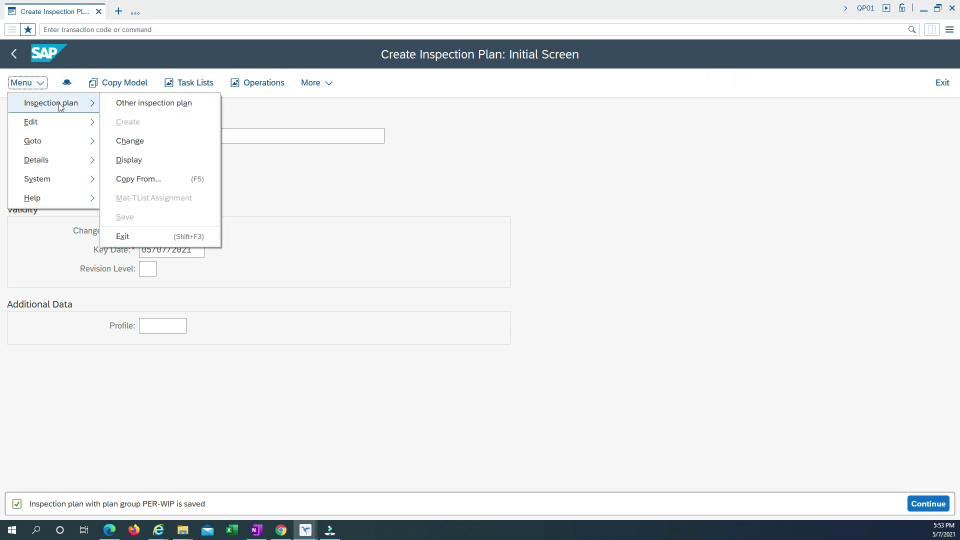
pyautogui.click(143, 145)
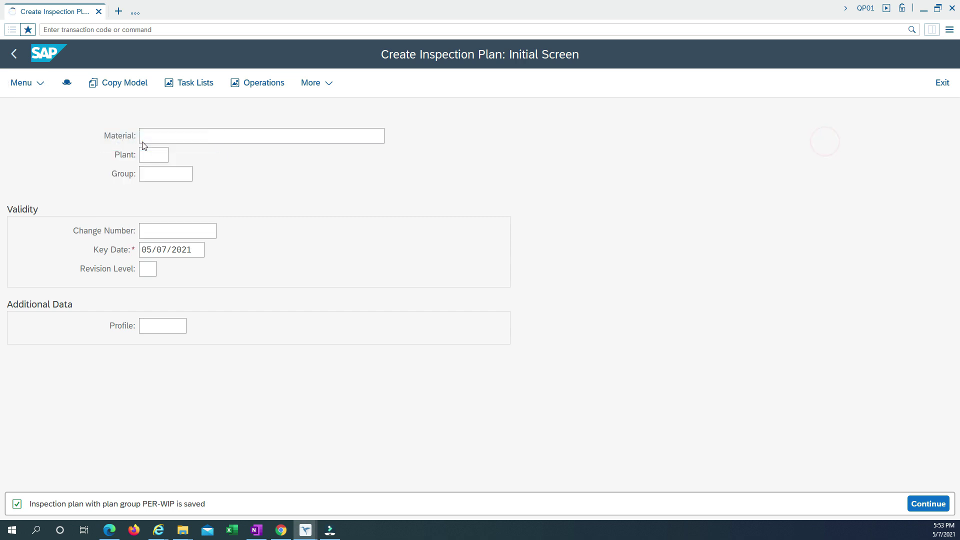
# Step: Open the task list overview of plan group PER-WIP for changing
pyautogui.click(160, 171)
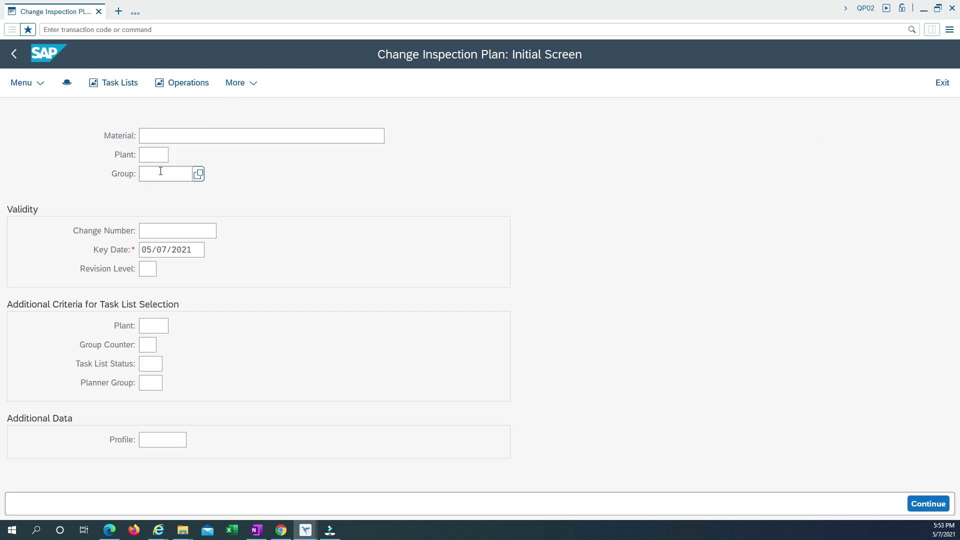
pyautogui.click(161, 171)
pyautogui.click(176, 192)
pyautogui.press('Return')
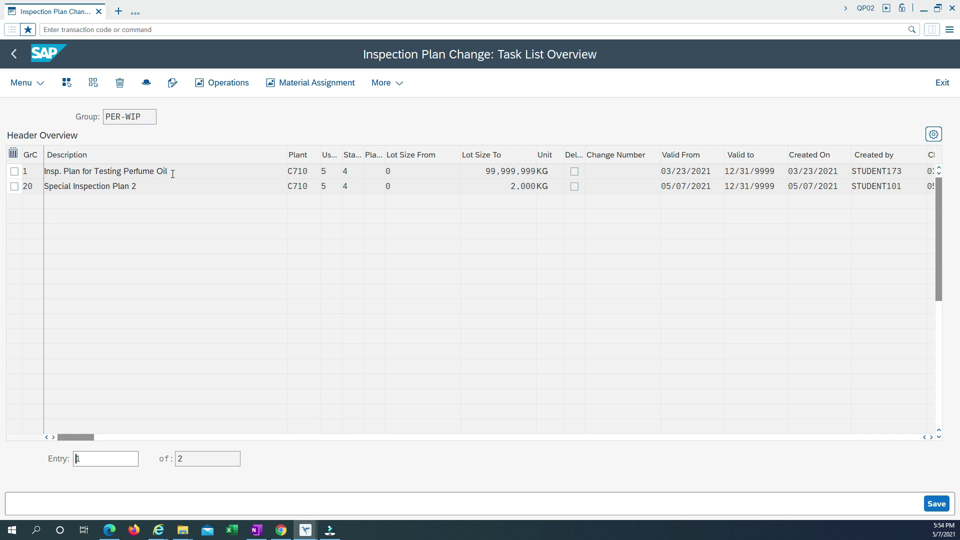
# Step: Select Special Inspection Plan 2 in the header overview and open its material assignment
pyautogui.moveTo(173, 171); pyautogui.dragTo(44, 171)
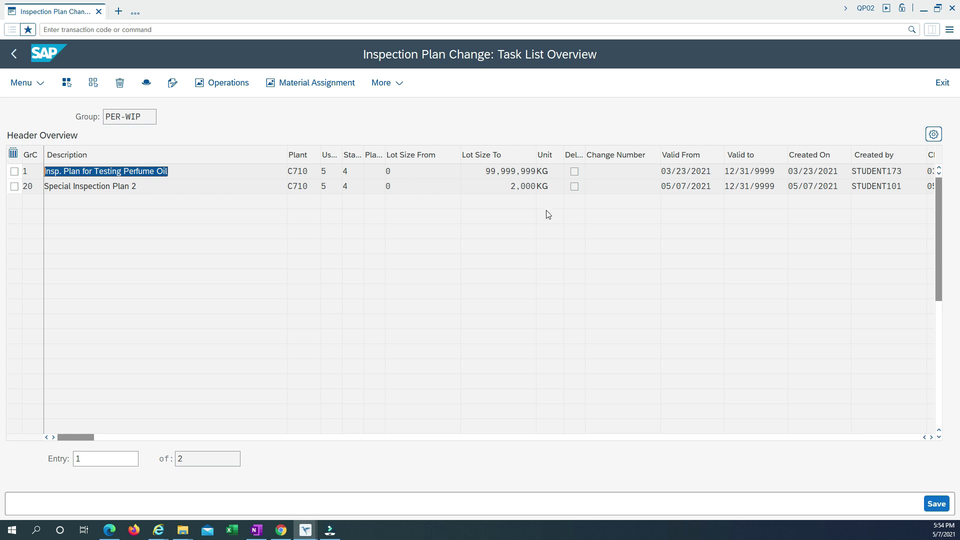
pyautogui.click(96, 186)
pyautogui.click(15, 186)
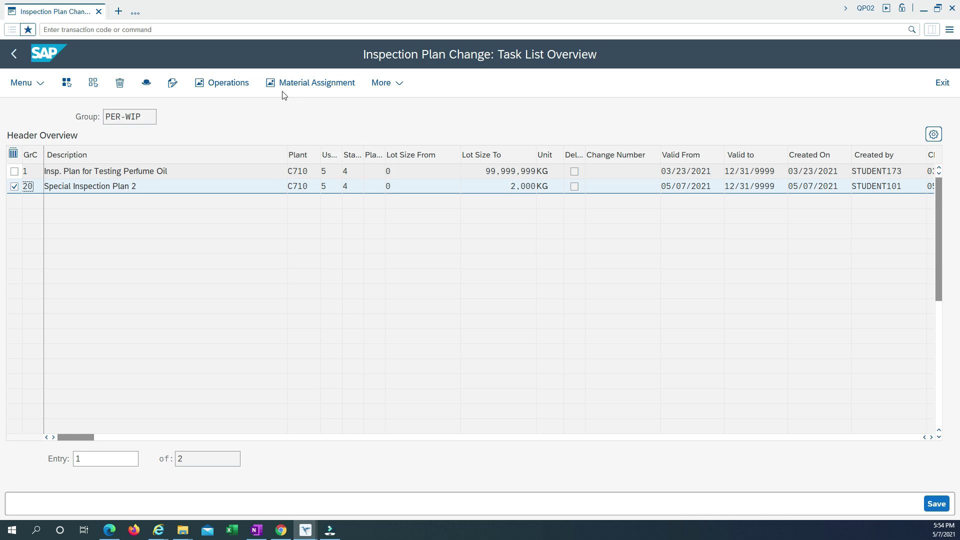
pyautogui.click(298, 87)
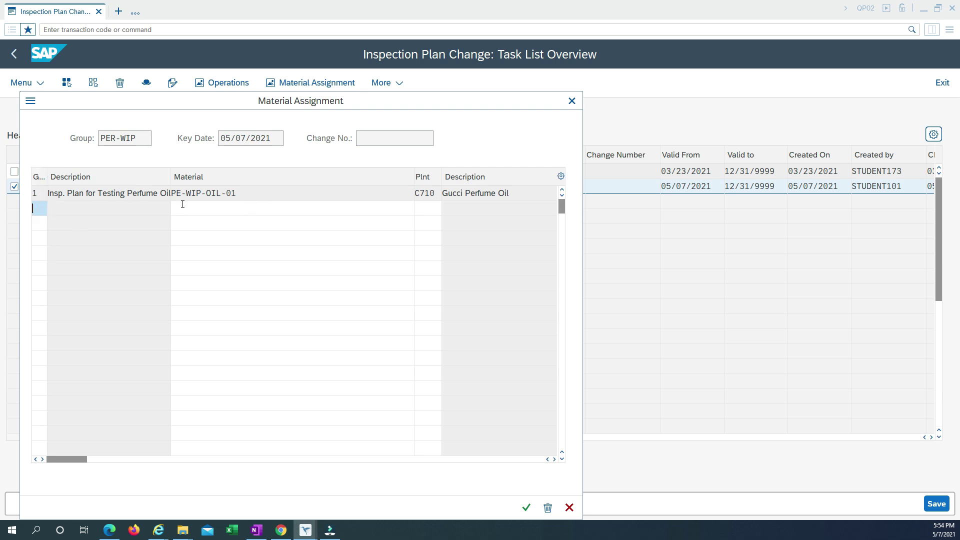
# Step: Add an assignment row for group counter 20 with material PE-WIP-OIL-01, copied from the existing row, and widen the group counter column
pyautogui.moveTo(244, 193); pyautogui.dragTo(170, 192)
pyautogui.hotkey('ctrl', 'c')
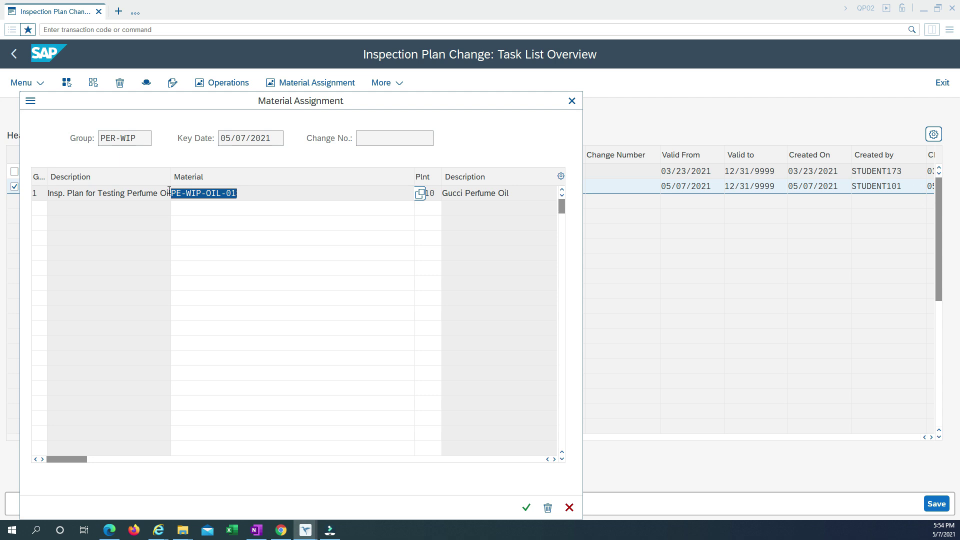
pyautogui.click(170, 190)
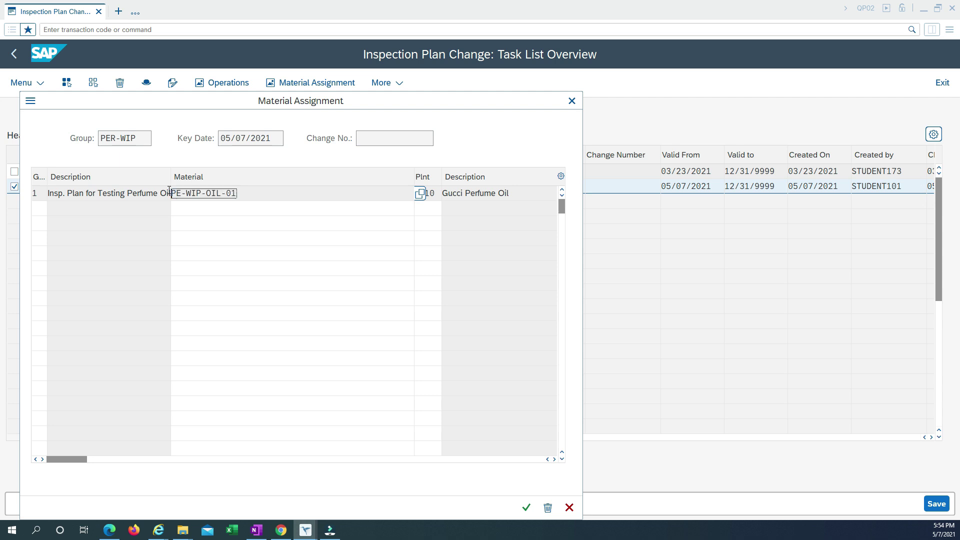
pyautogui.click(39, 208)
pyautogui.write('20')
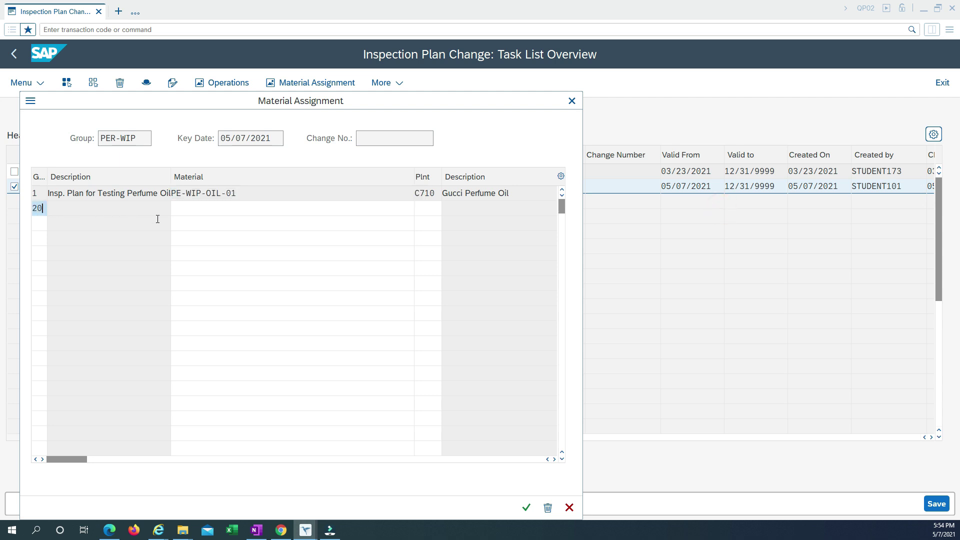
pyautogui.click(209, 211)
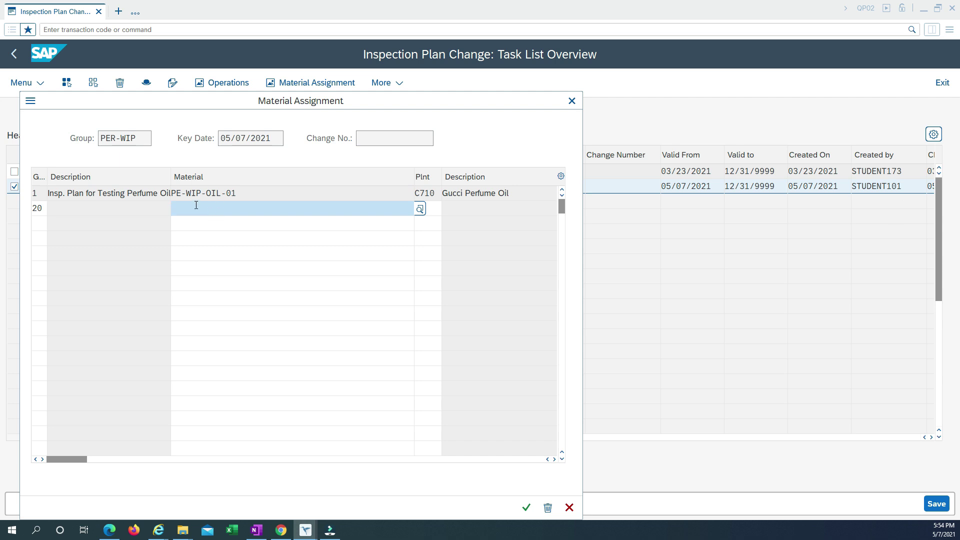
pyautogui.moveTo(47, 178); pyautogui.dragTo(100, 177)
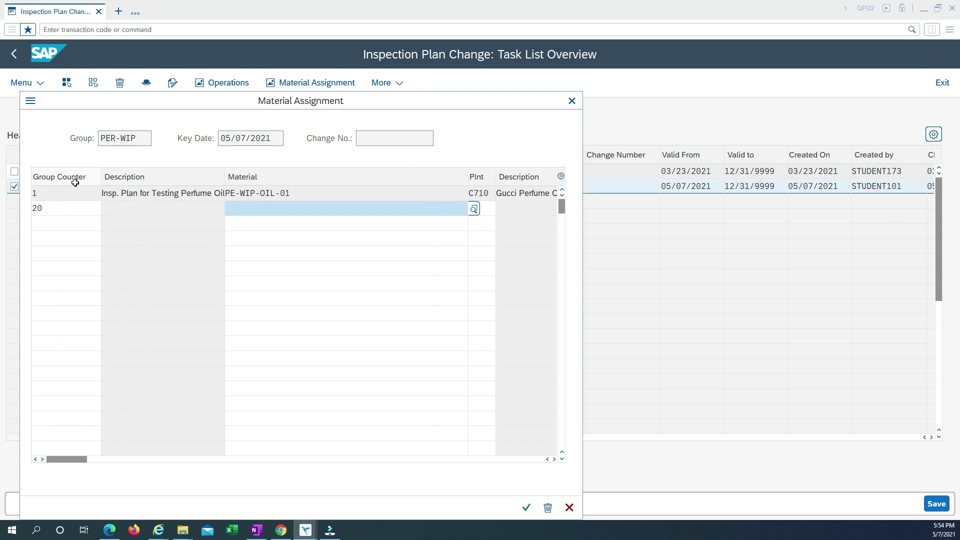
pyautogui.click(47, 208)
pyautogui.click(250, 207)
pyautogui.hotkey('ctrl', 'v')
# Step: Set the plant of the new material assignment to C710 and confirm the assignment
pyautogui.click(93, 137)
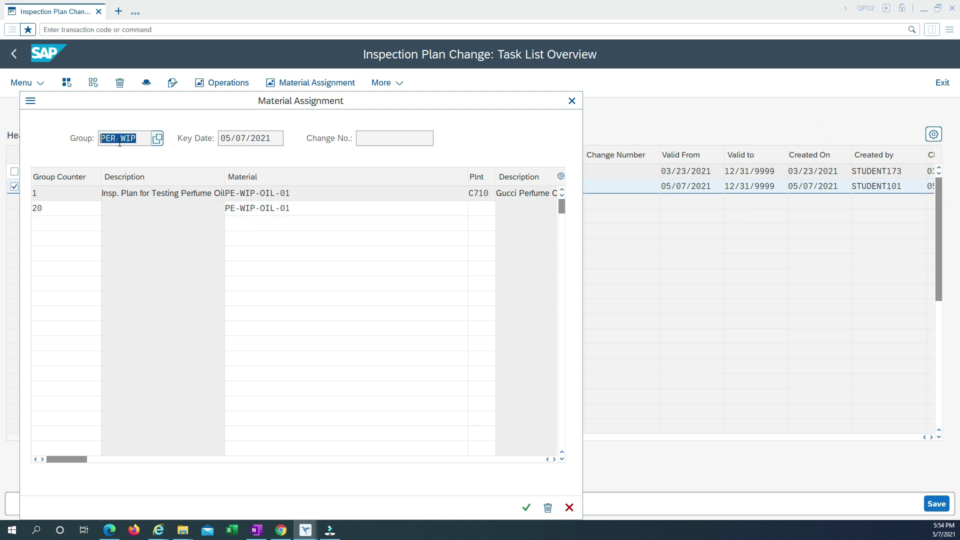
pyautogui.click(486, 208)
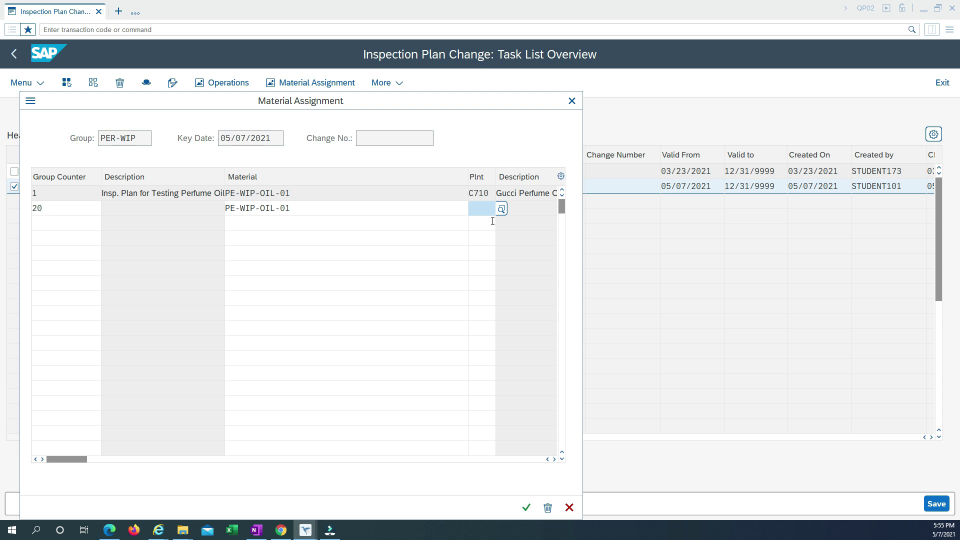
pyautogui.click(563, 209)
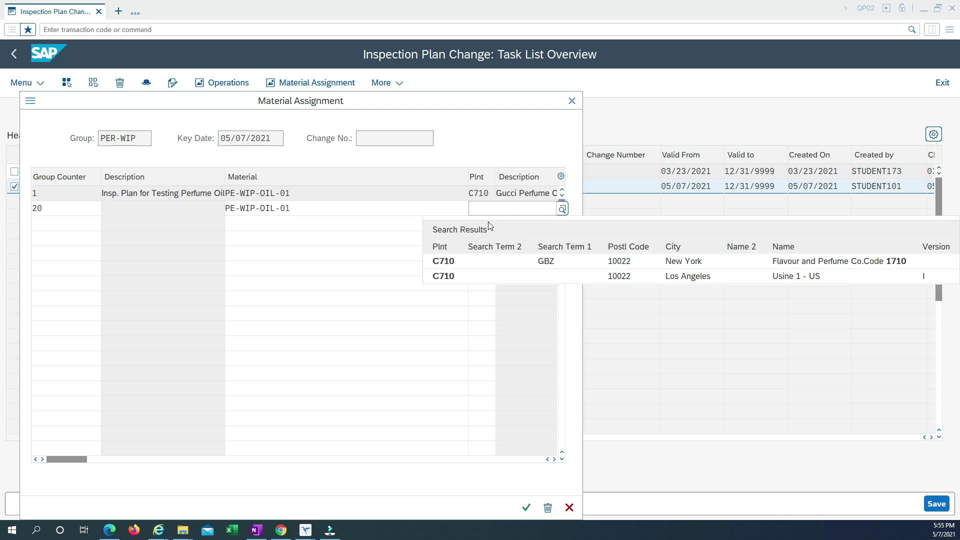
pyautogui.click(457, 265)
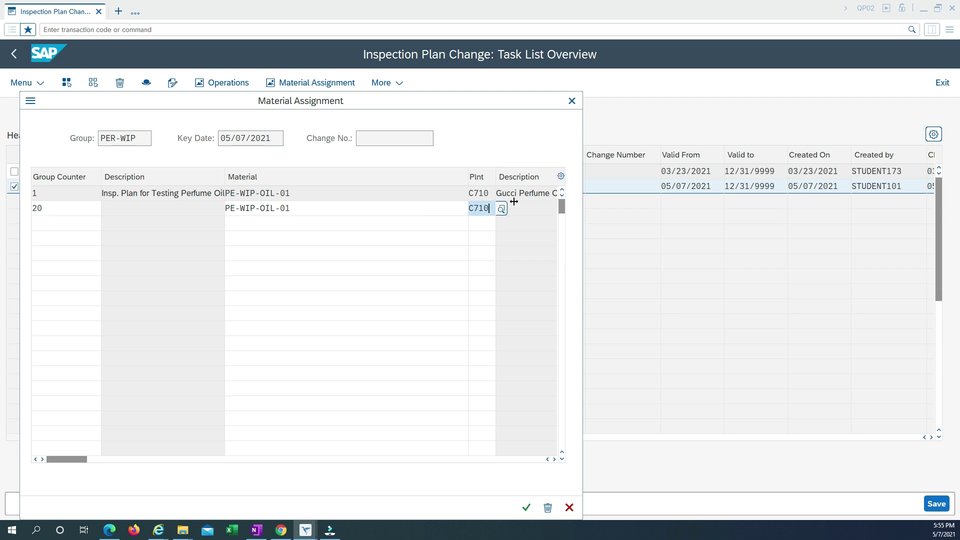
pyautogui.click(526, 508)
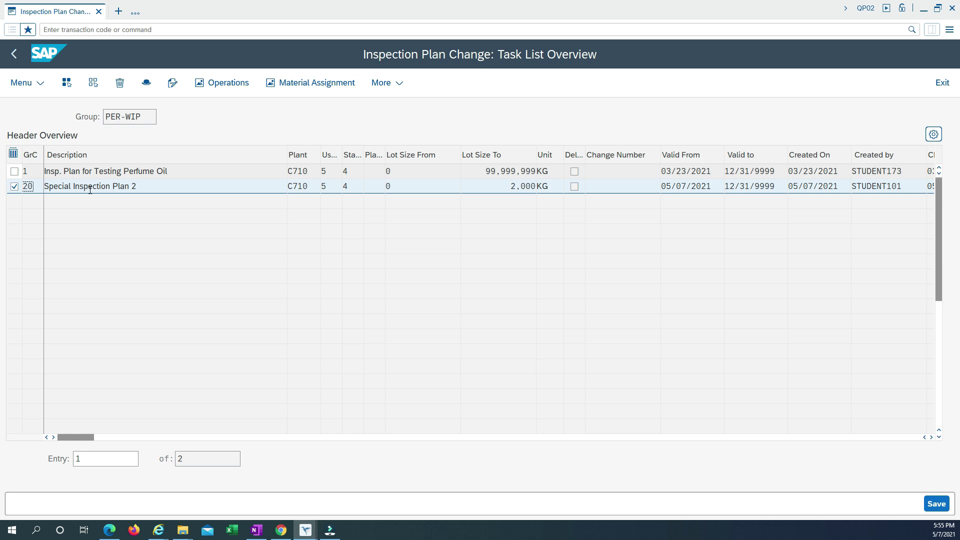
# Step: Open the plan's operation overview and assign the Quality Control Lab work center, QCLAB, to operation 0010 by searching plant C710
pyautogui.click(229, 84)
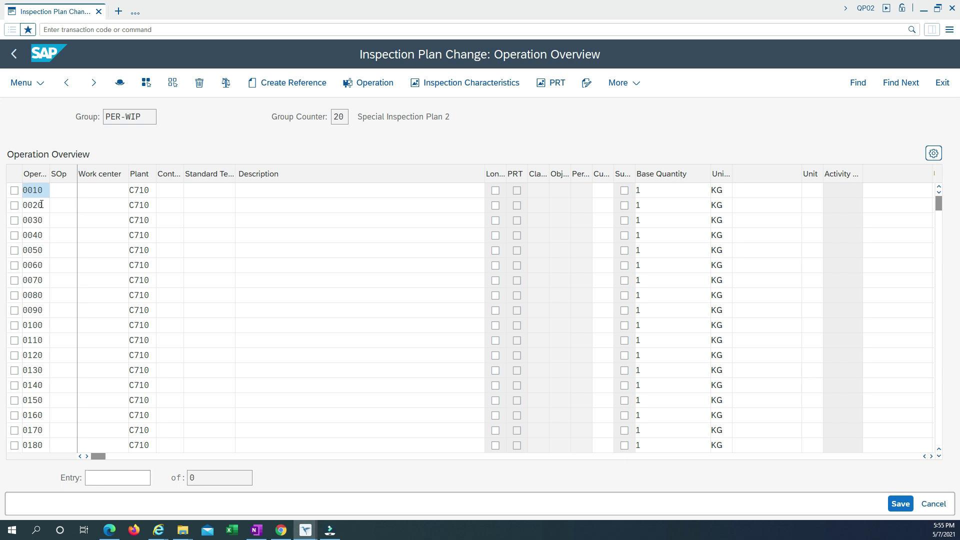
pyautogui.click(14, 191)
pyautogui.click(14, 191)
pyautogui.click(96, 191)
pyautogui.click(134, 190)
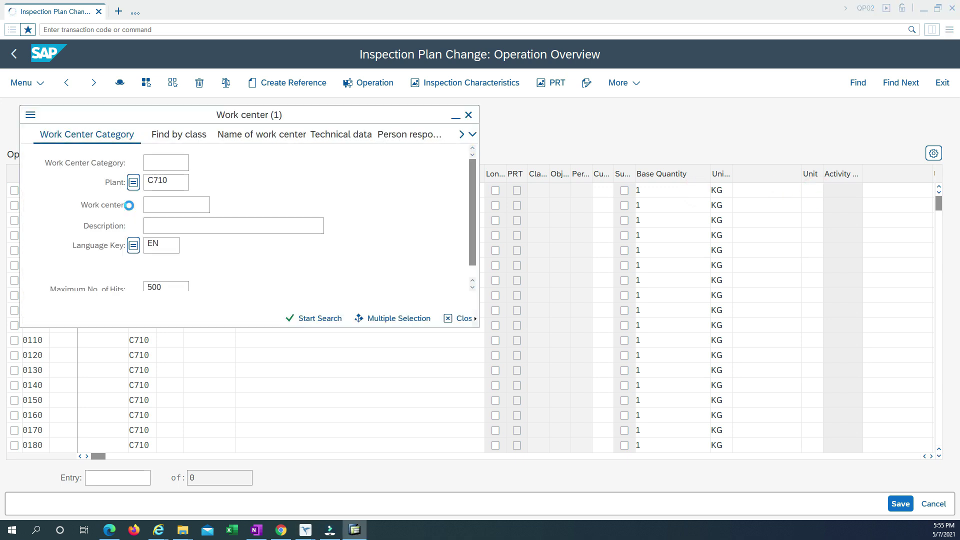
pyautogui.doubleClick(174, 181)
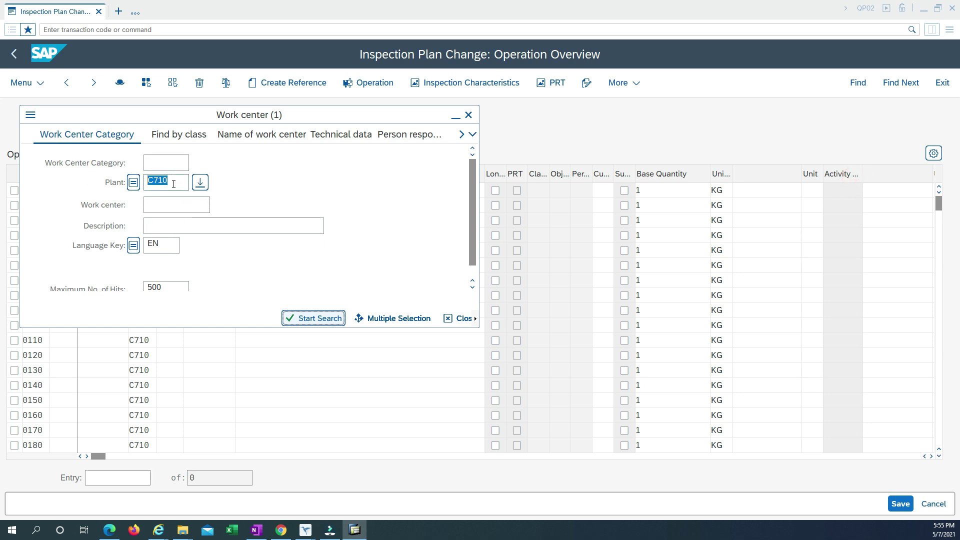
pyautogui.click(336, 312)
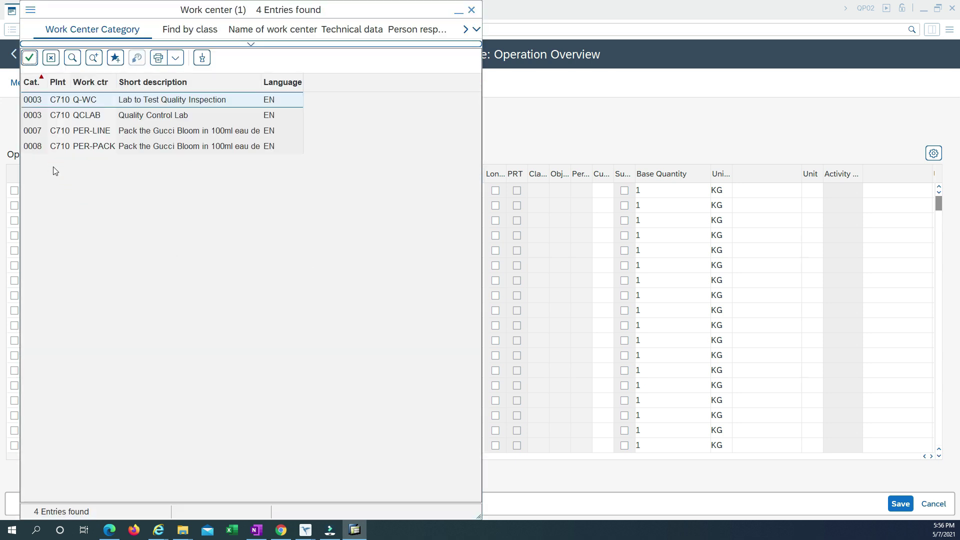
pyautogui.doubleClick(135, 118)
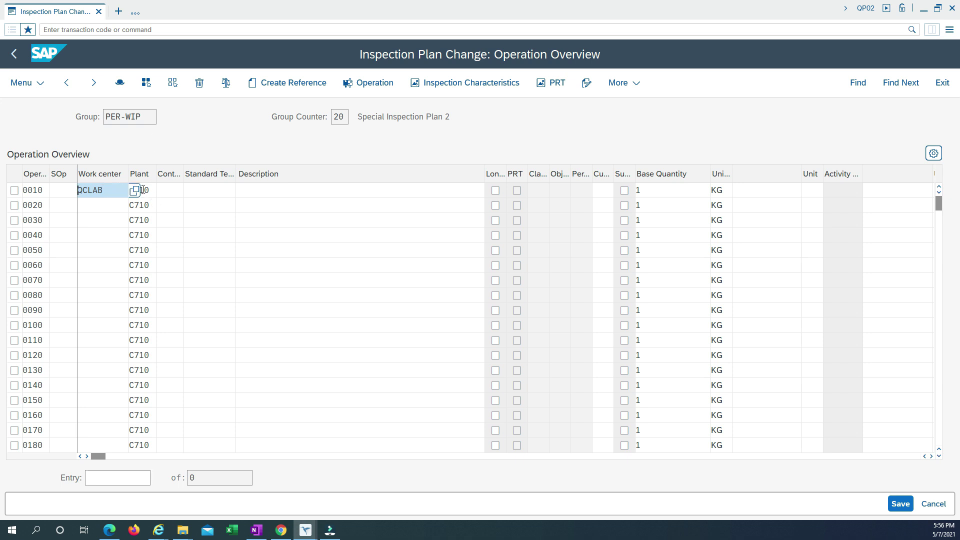
pyautogui.click(149, 190)
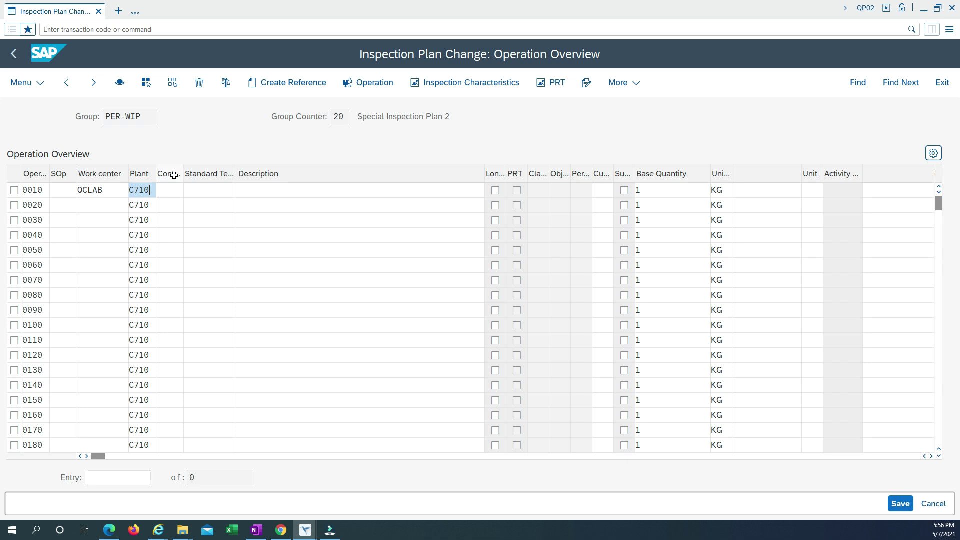
pyautogui.click(171, 190)
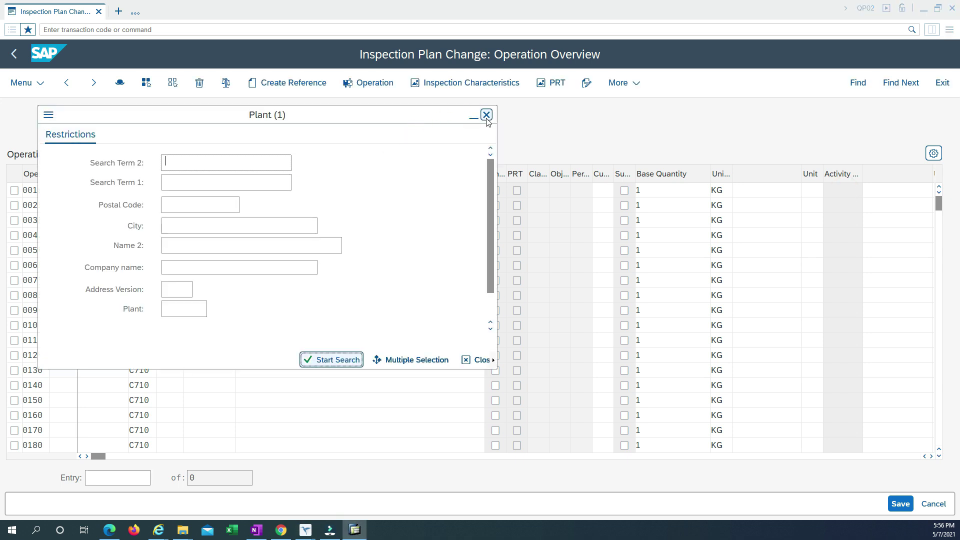
pyautogui.click(486, 114)
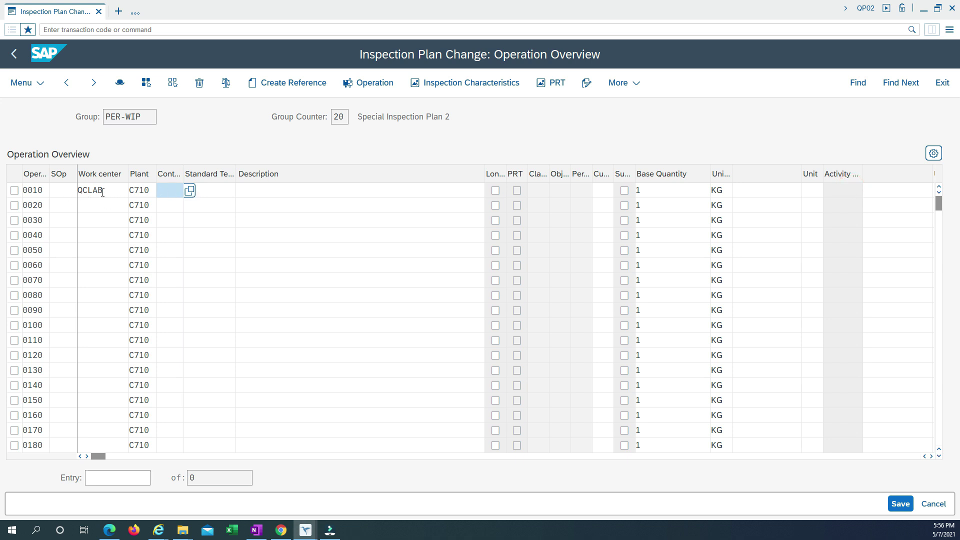
# Step: Look through the available control keys for operation 0010 and examine the detailed information of QM01
pyautogui.click(190, 191)
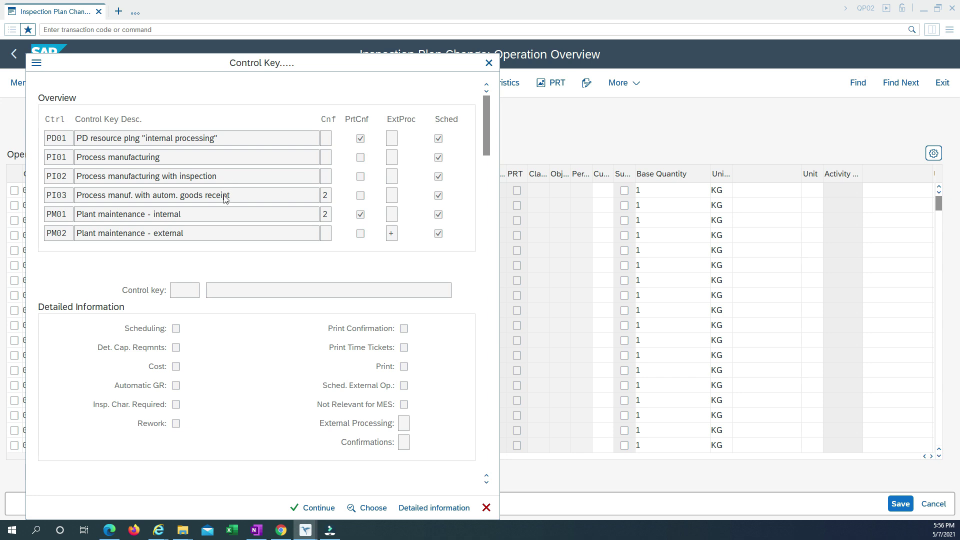
pyautogui.scroll(-3, 225, 198)
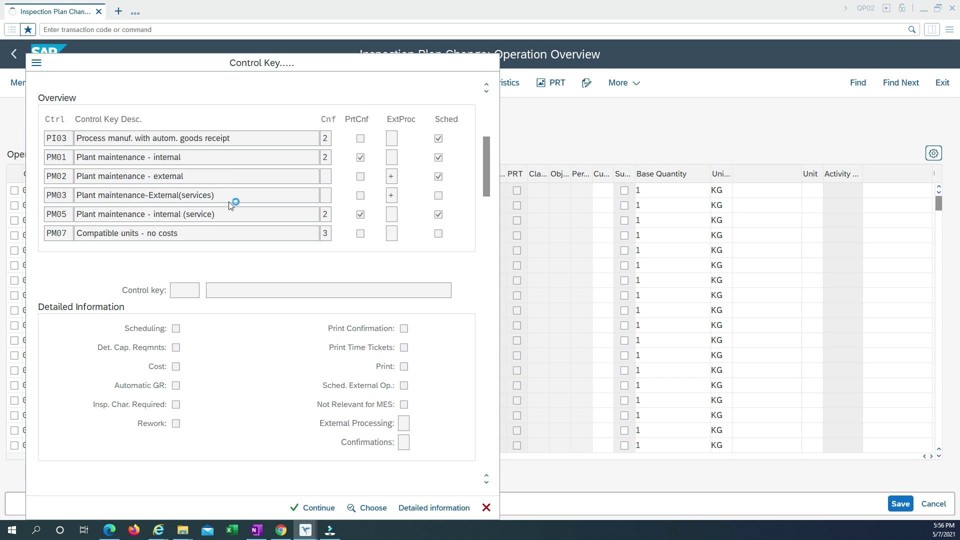
pyautogui.scroll(-3, 230, 205)
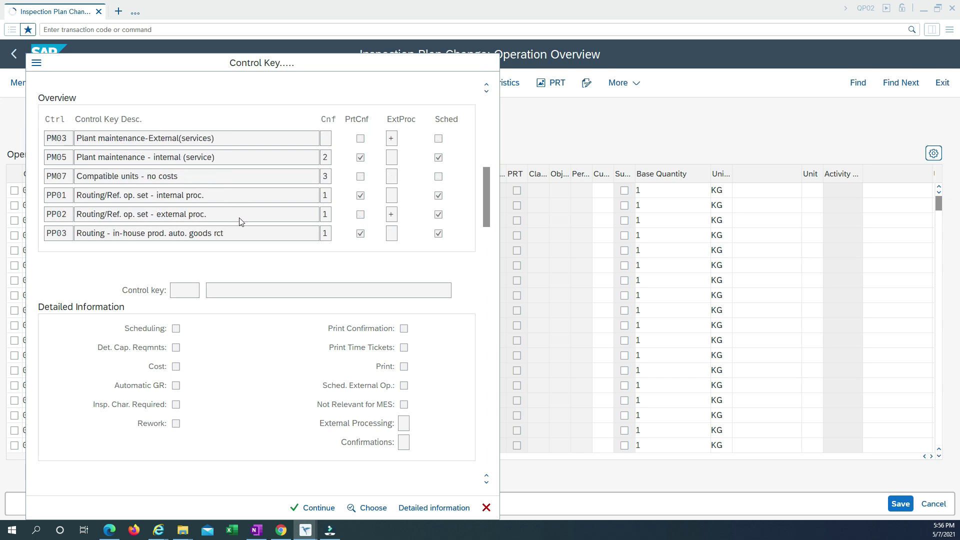
pyautogui.scroll(-4, 239, 224)
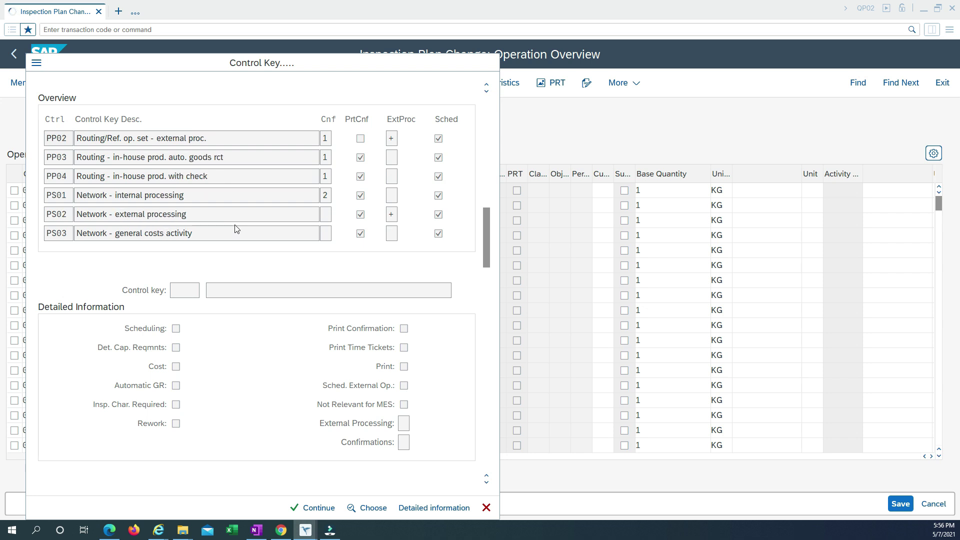
pyautogui.scroll(-3, 236, 228)
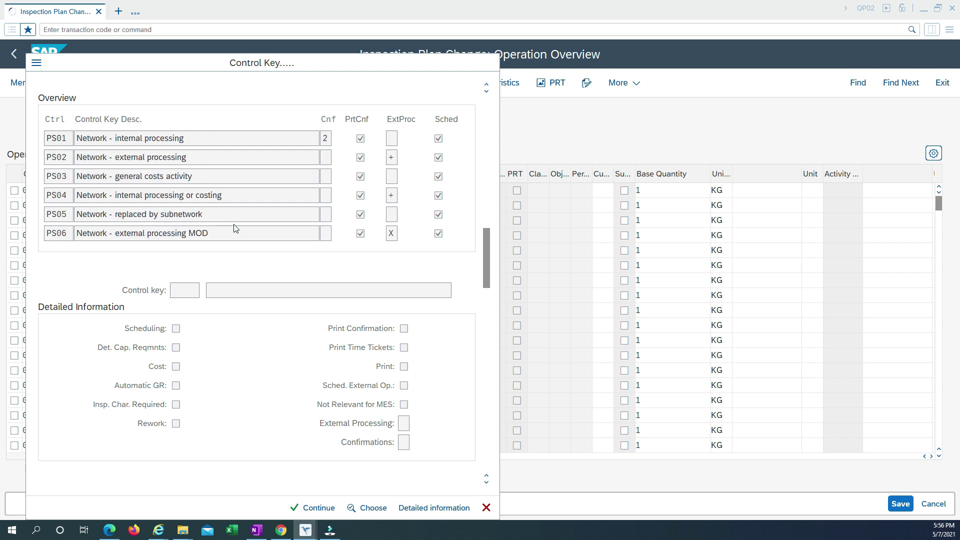
pyautogui.scroll(-2, 235, 228)
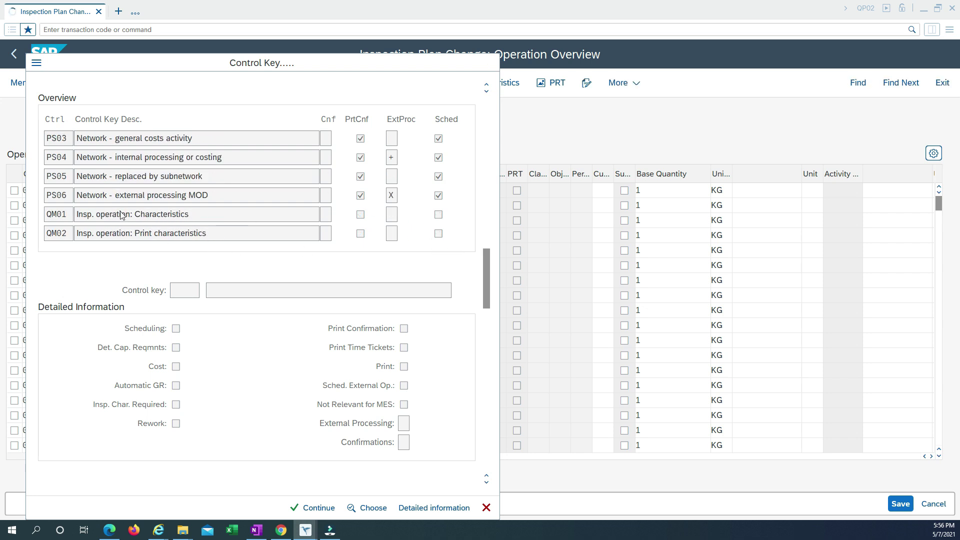
pyautogui.scroll(-1, 100, 205)
pyautogui.click(99, 196)
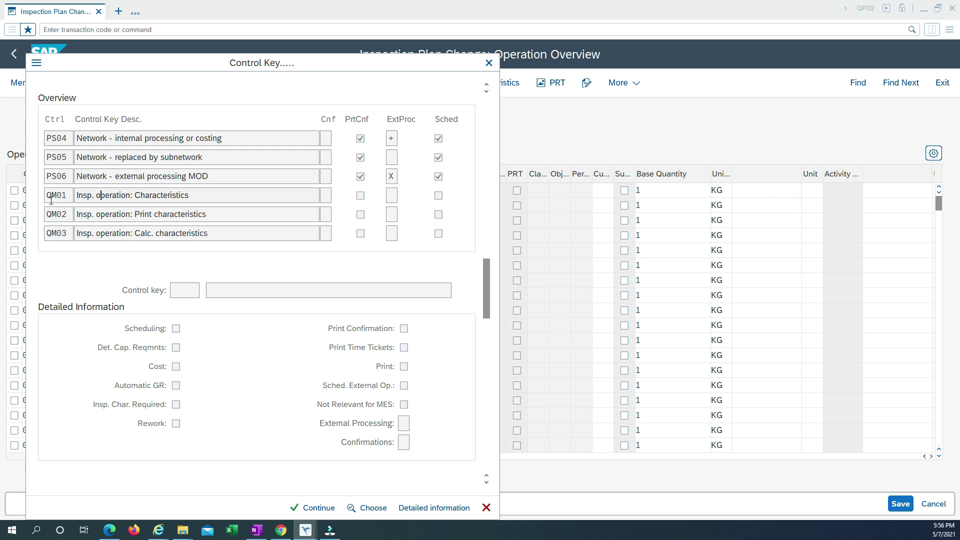
pyautogui.click(426, 508)
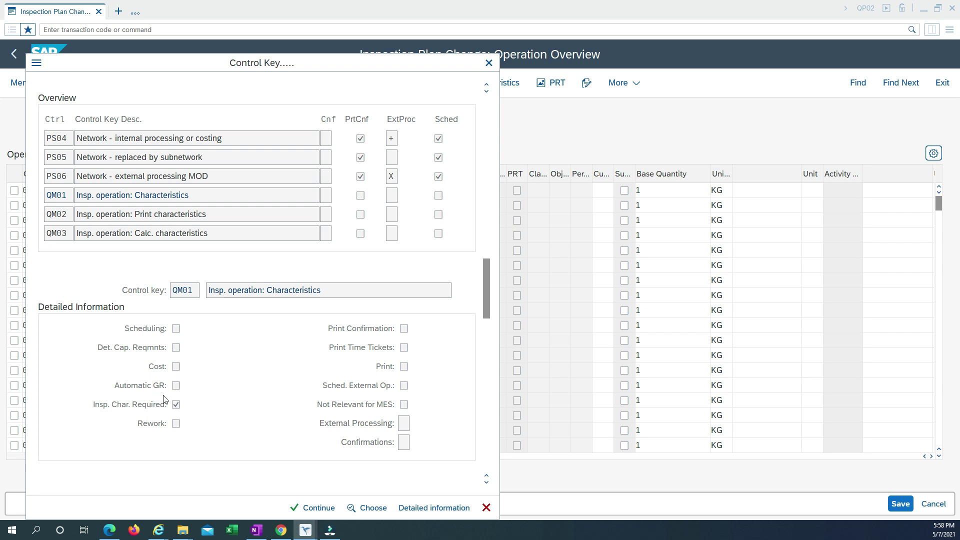
pyautogui.click(311, 508)
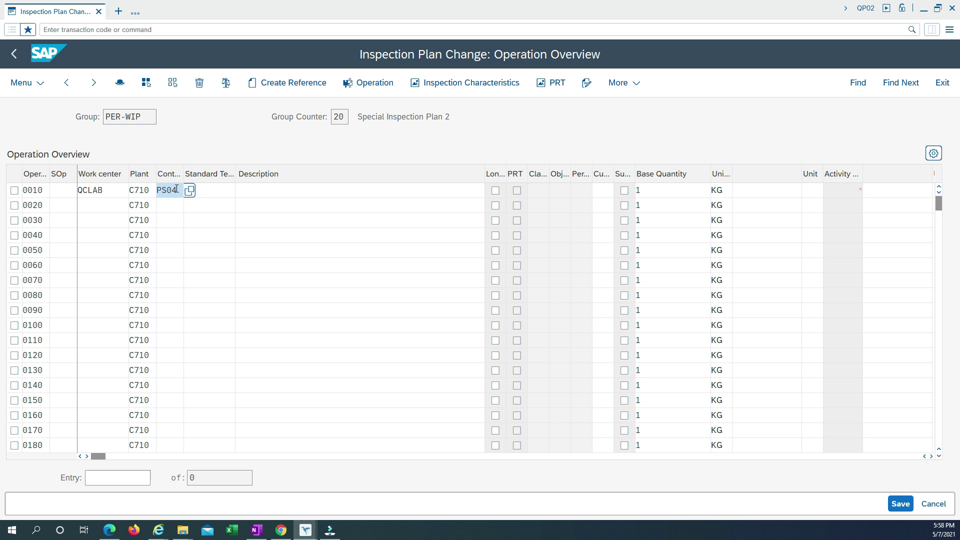
# Step: Replace the control key of operation 0010 with QM04
pyautogui.moveTo(179, 191); pyautogui.dragTo(124, 187)
pyautogui.write('QM04')
pyautogui.click(249, 190)
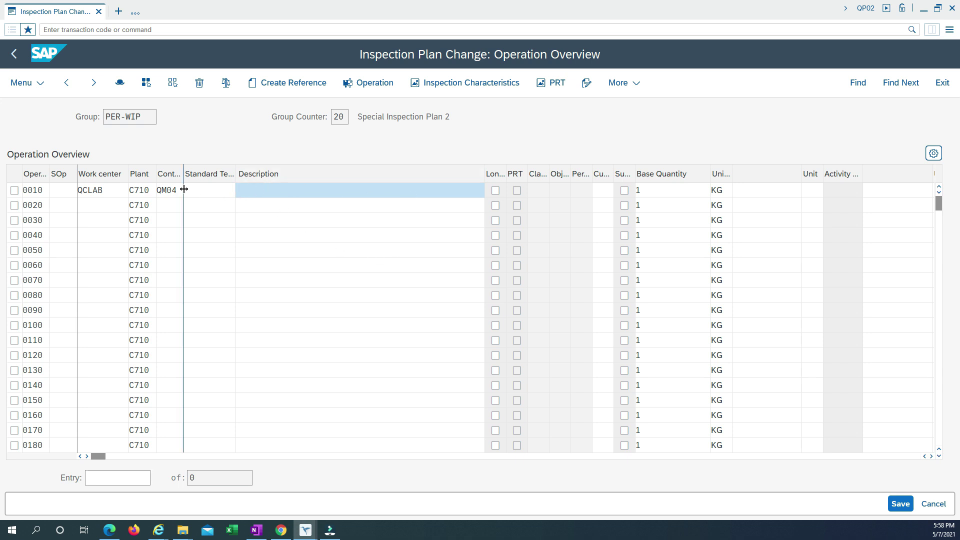
# Step: Describe operation 0010 as "Main Quality Operation", leaving its standard text key blank, and select the operation
pyautogui.click(216, 190)
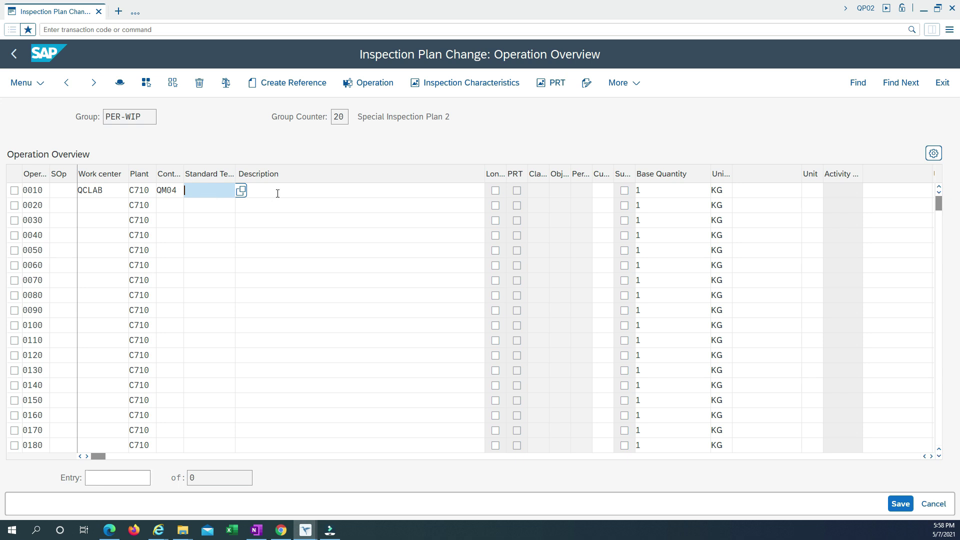
pyautogui.click(205, 192)
pyautogui.click(264, 192)
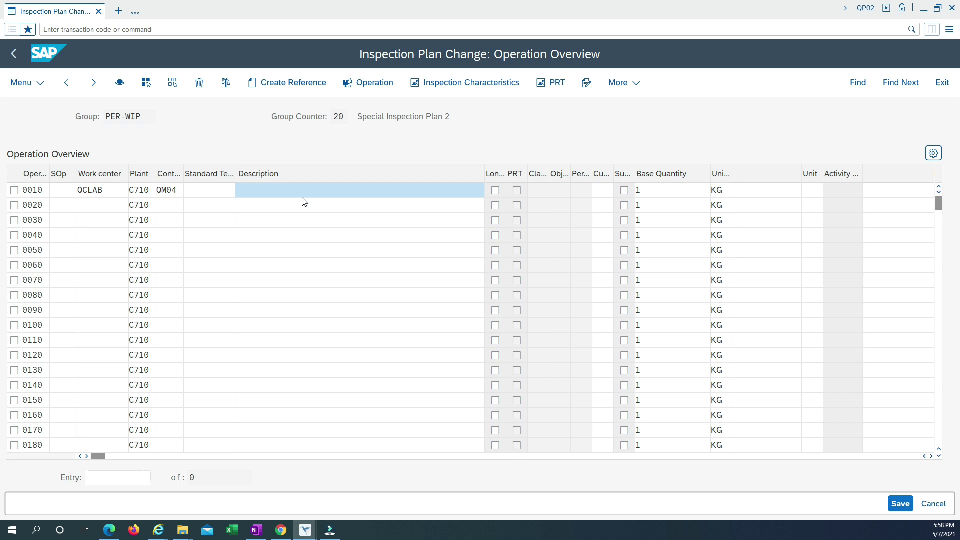
pyautogui.write('Main Quality Operation')
pyautogui.press('Return')
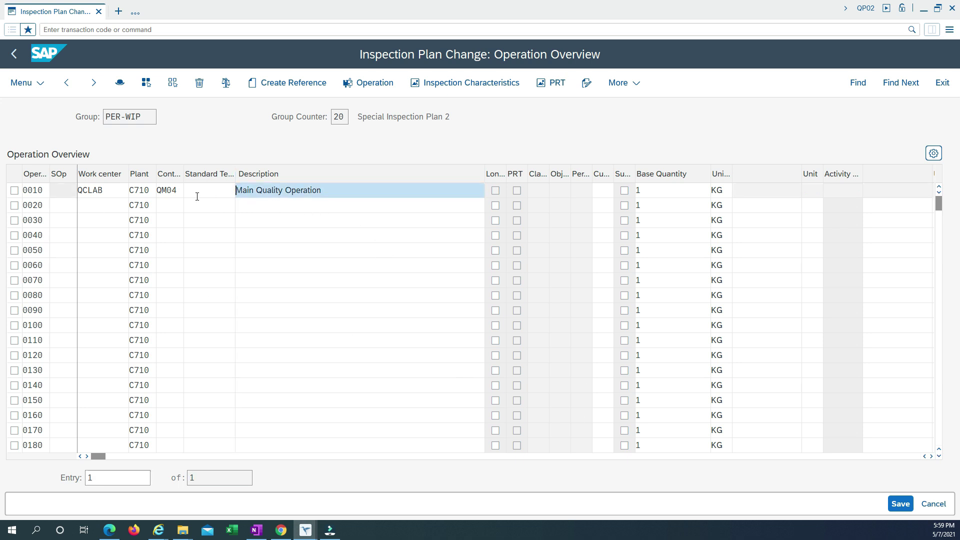
pyautogui.click(14, 191)
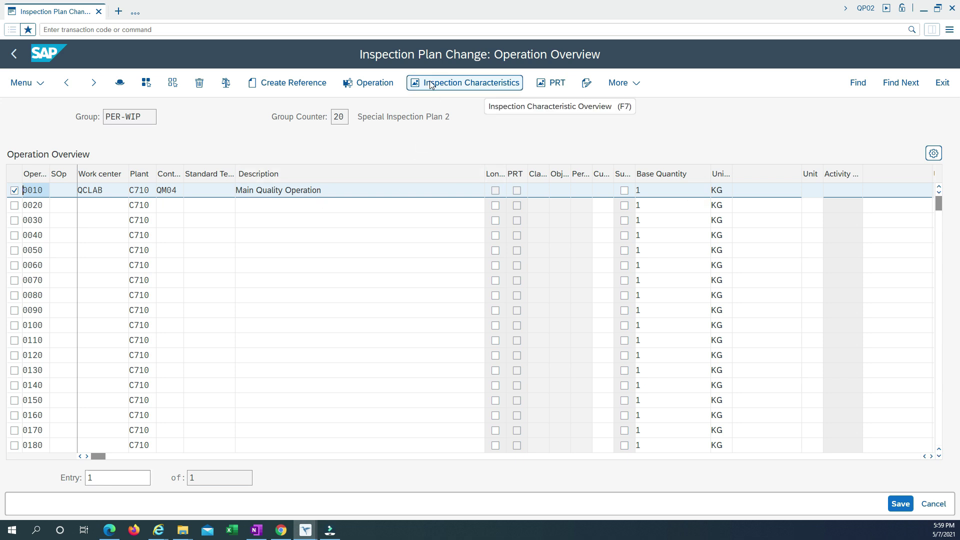
# Step: Open the inspection characteristics of operation 0010 and assign master characteristic OIL-DEN to characteristic 10 by searching plant C710 for "*Density*"
pyautogui.click(462, 85)
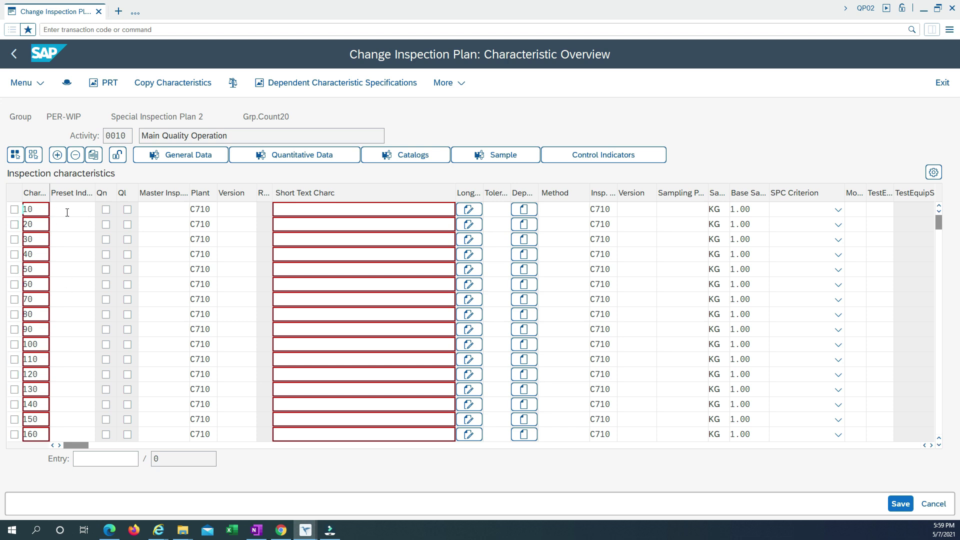
pyautogui.click(152, 210)
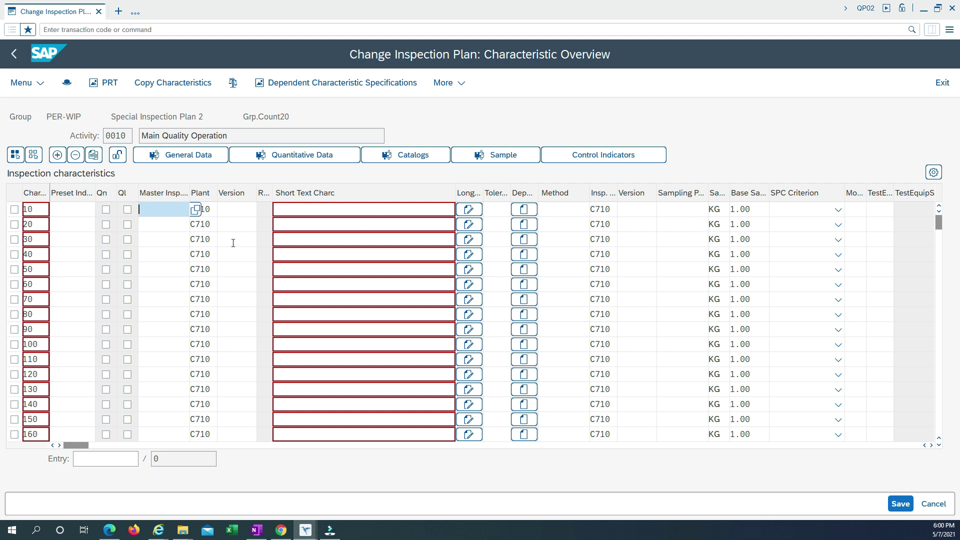
pyautogui.click(197, 209)
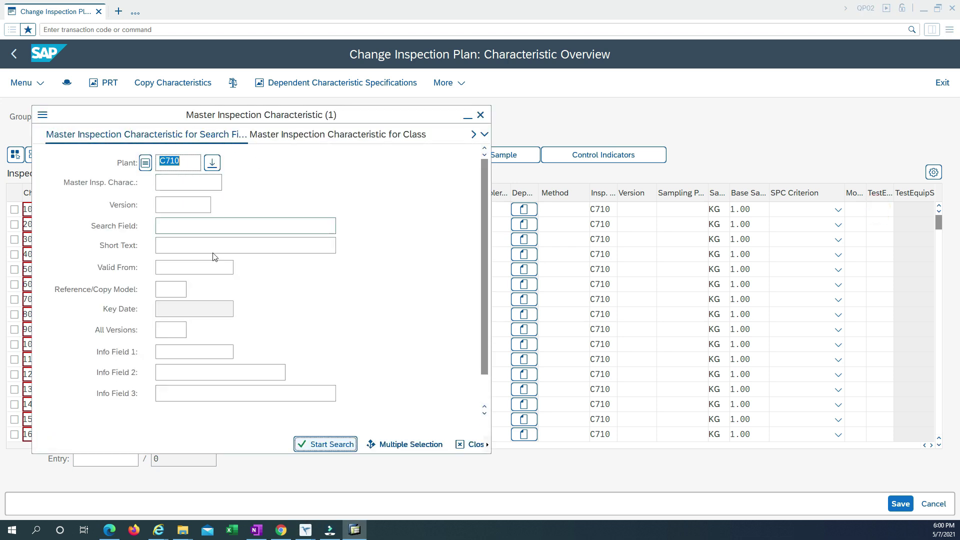
pyautogui.moveTo(159, 117); pyautogui.dragTo(388, 104)
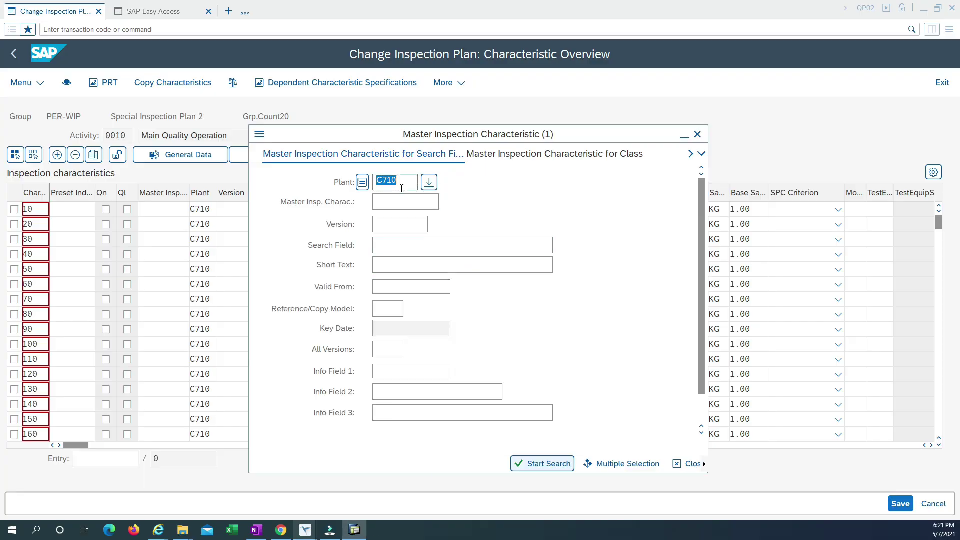
pyautogui.click(379, 247)
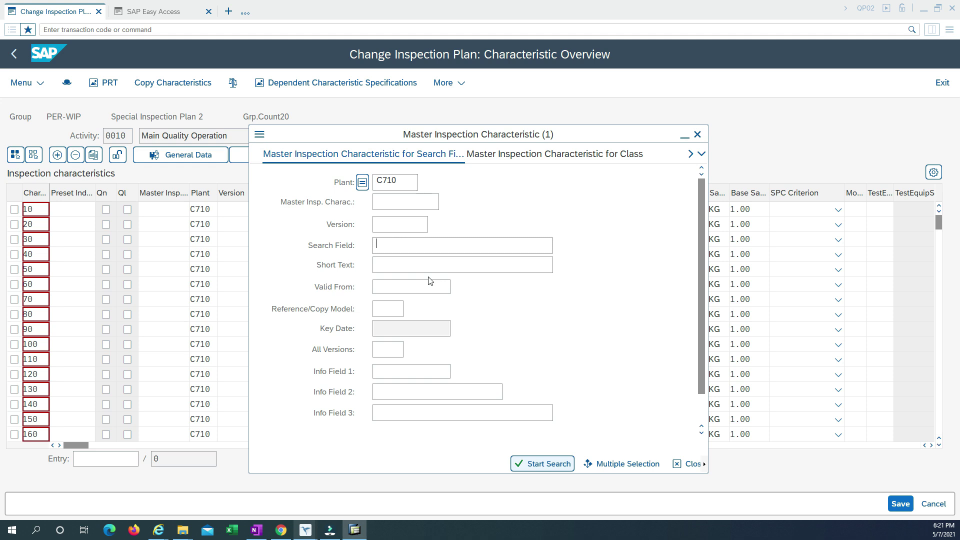
pyautogui.write('*Density*')
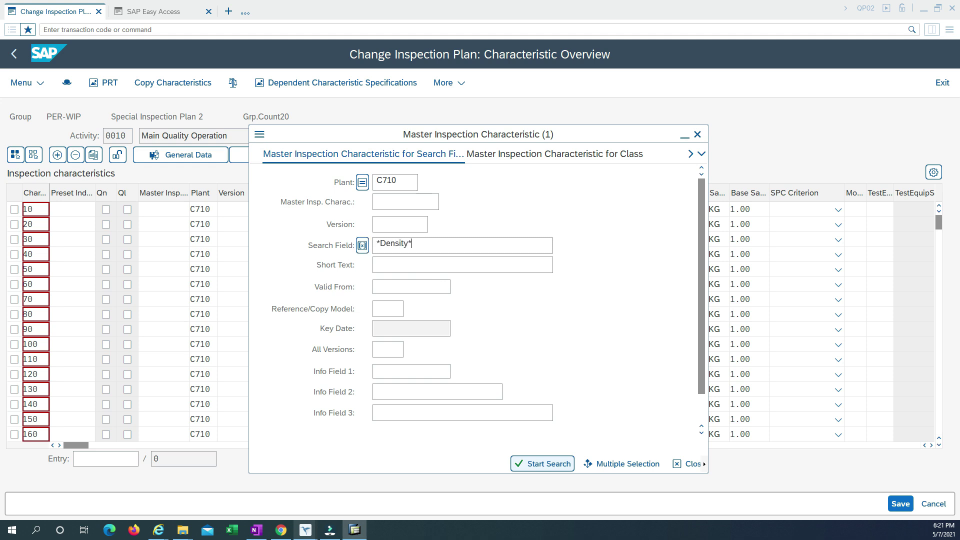
pyautogui.click(538, 464)
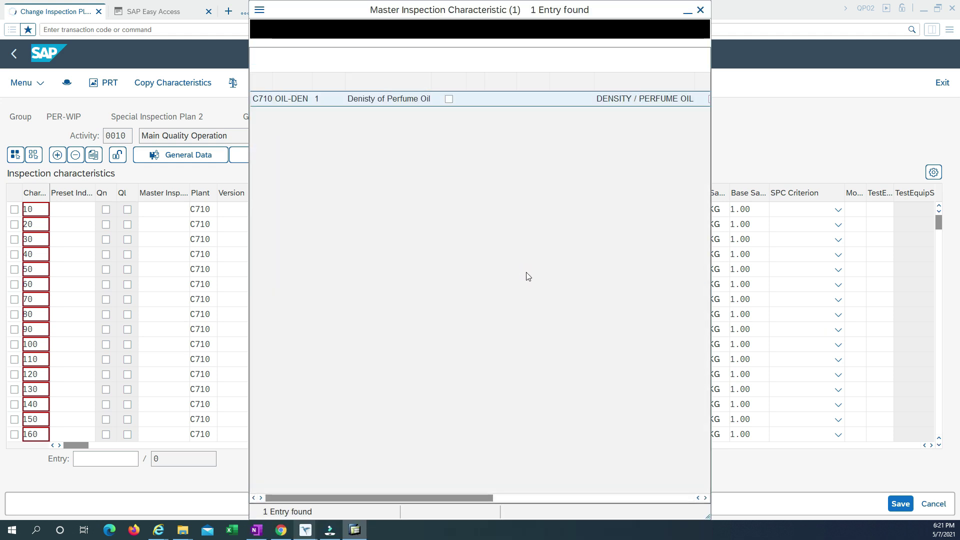
pyautogui.doubleClick(304, 100)
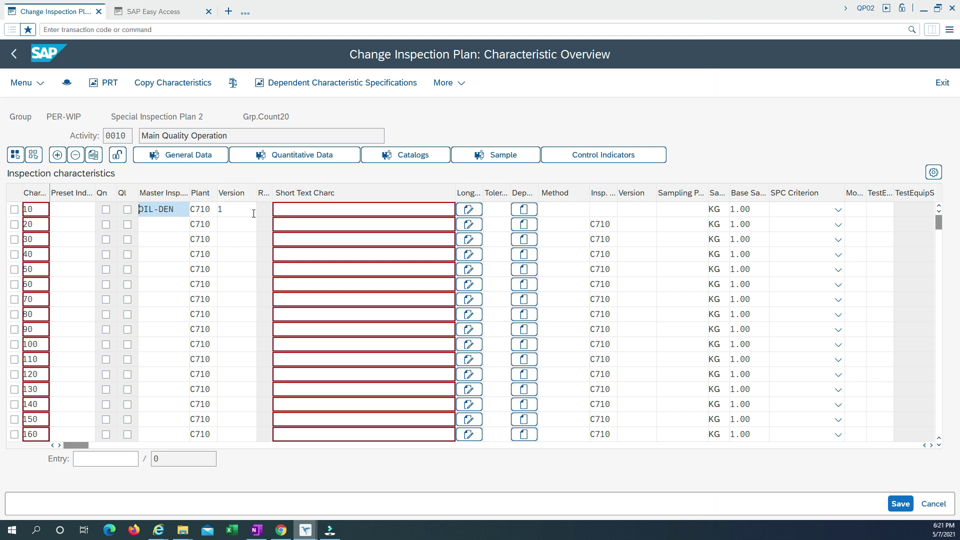
pyautogui.press('Return')
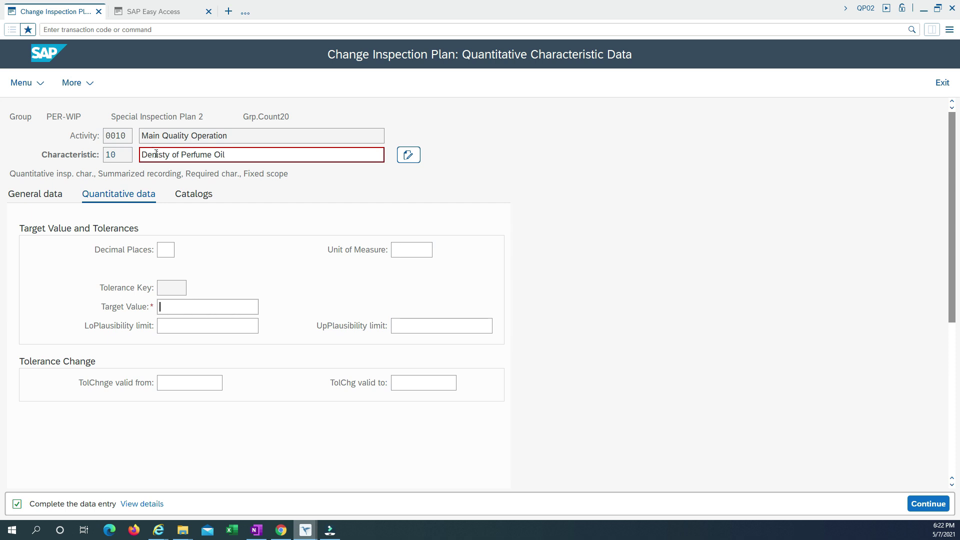
# Step: Set the target value of characteristic 10 to 1.1 with 1 decimal place and complete its quantitative data
pyautogui.click(249, 331)
pyautogui.write('1.1')
pyautogui.press('Return')
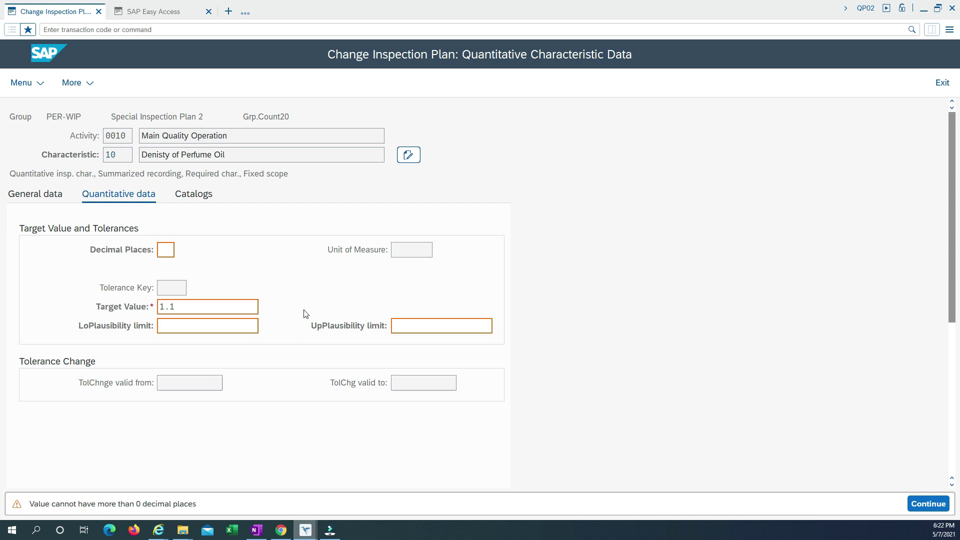
pyautogui.click(168, 250)
pyautogui.press('space')
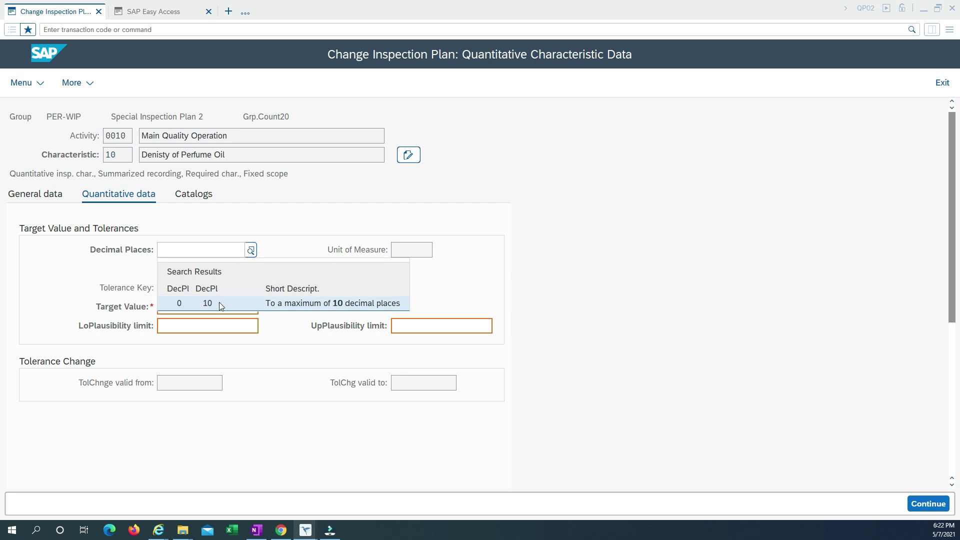
pyautogui.click(272, 248)
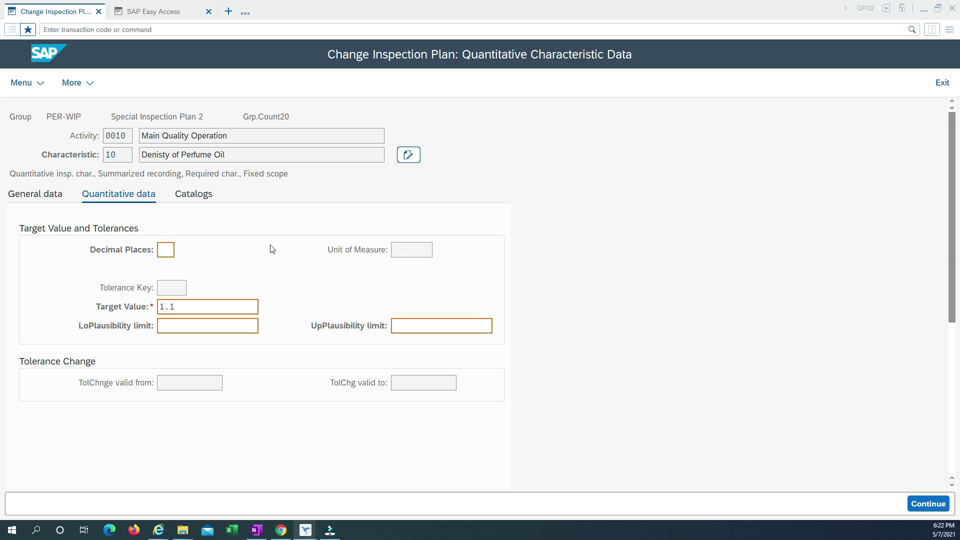
pyautogui.write('11')
pyautogui.press('Return')
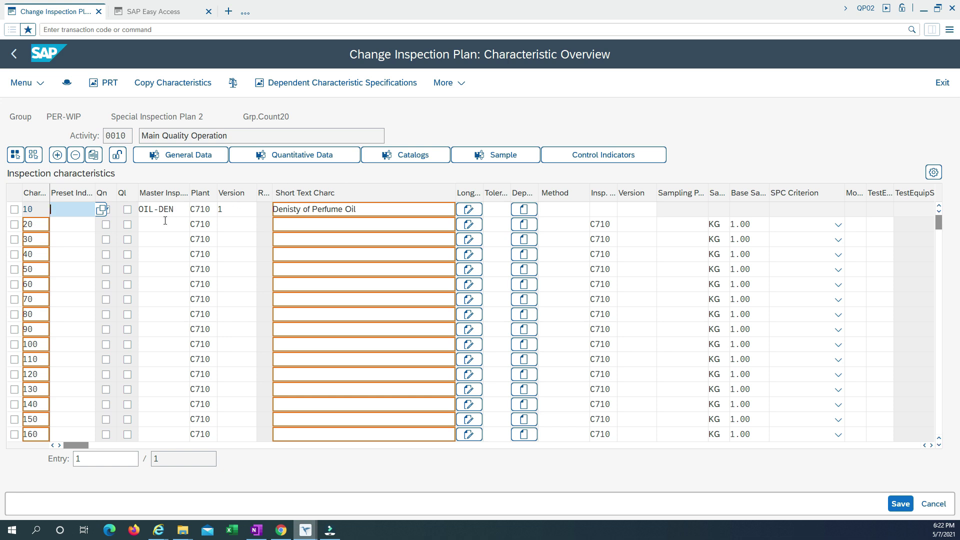
# Step: Assign master characteristic OIL-FLA to characteristic 20 by searching plant C710 for "*Flavou*"
pyautogui.click(189, 225)
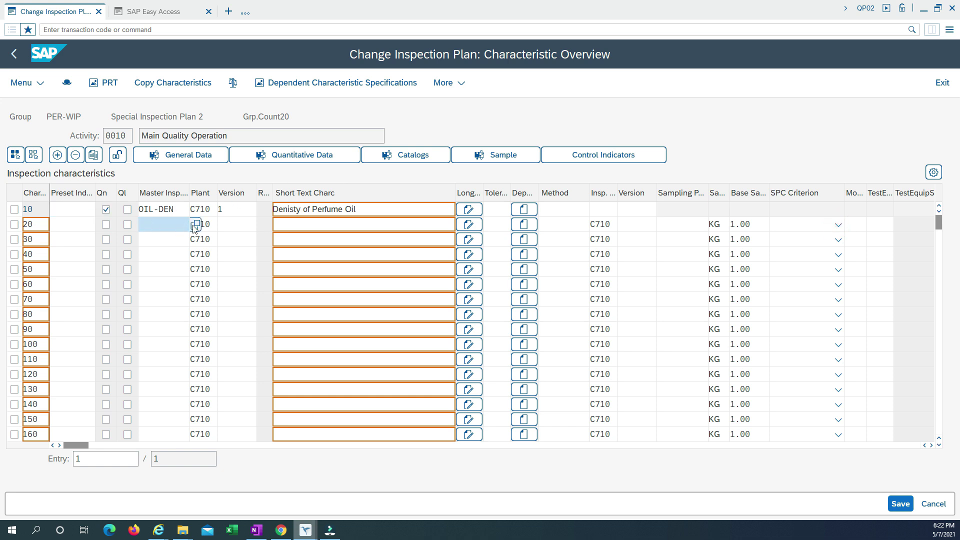
pyautogui.click(195, 226)
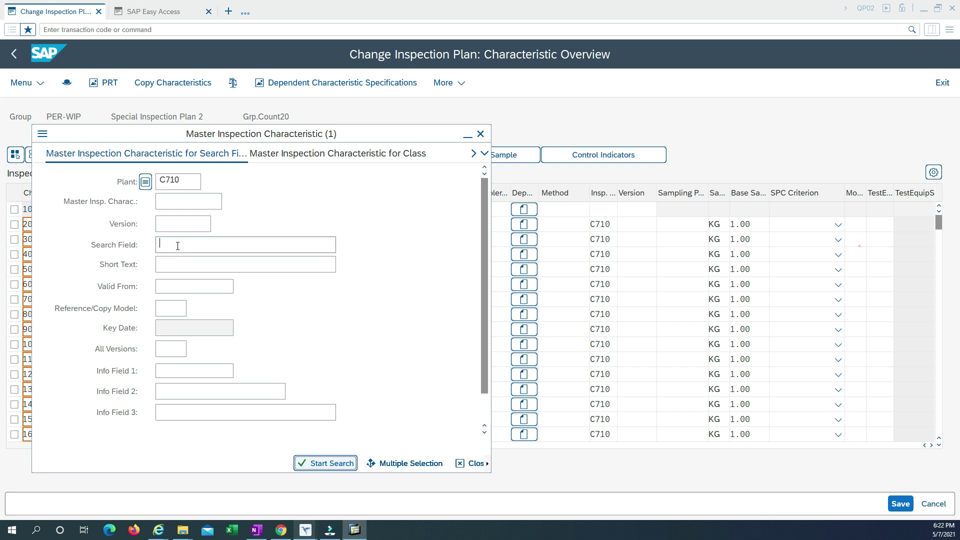
pyautogui.write('*Flavou*')
pyautogui.press('Return')
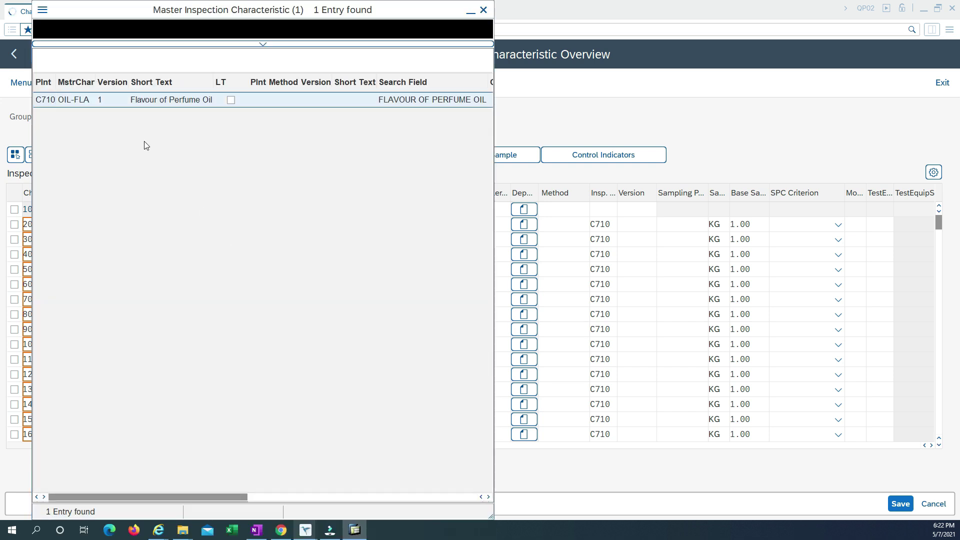
pyautogui.doubleClick(70, 98)
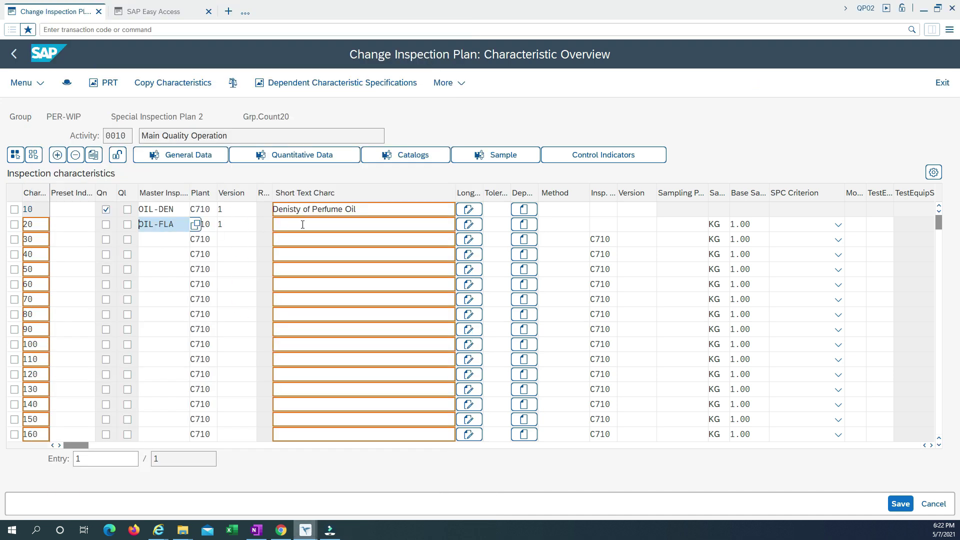
pyautogui.press('Return')
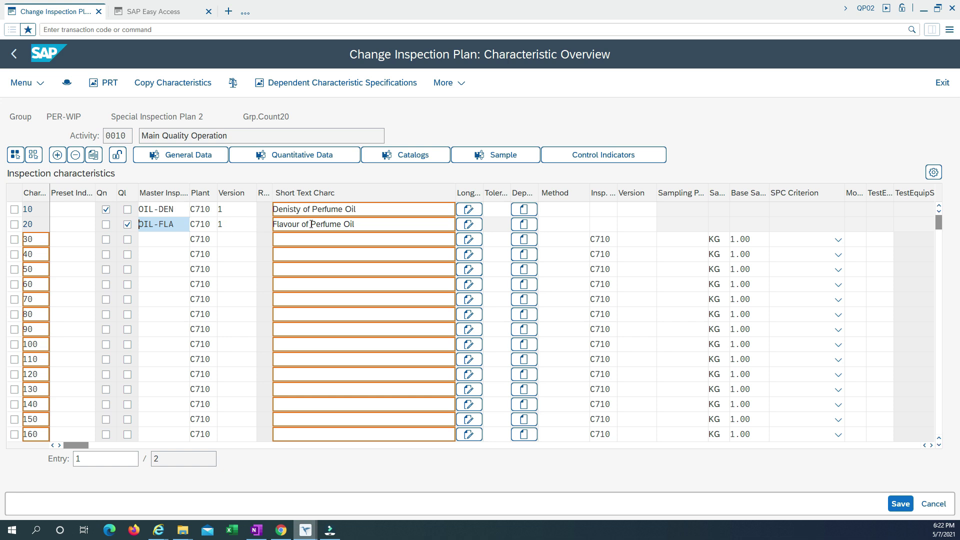
# Step: Examine the general data and catalog assignment of characteristic 20, and return to the characteristic overview
pyautogui.click(15, 224)
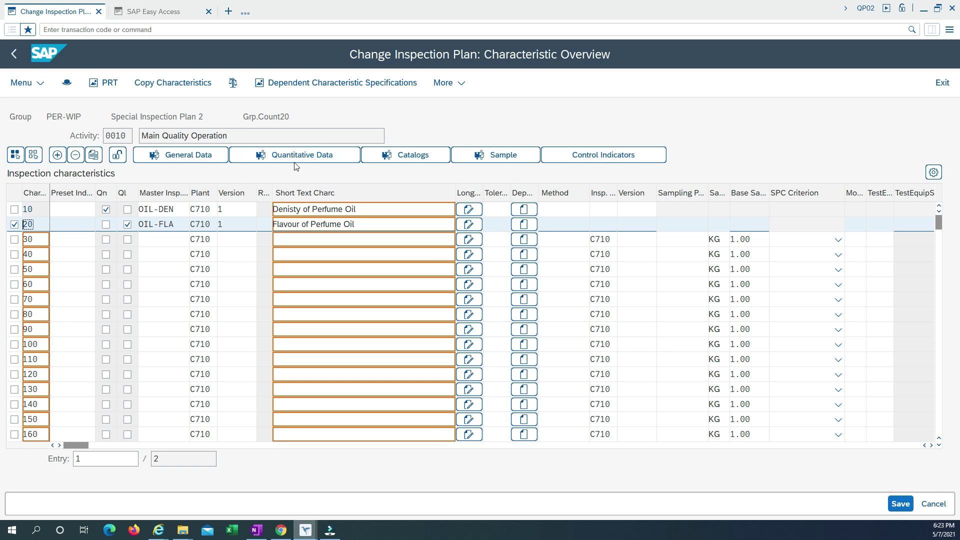
pyautogui.click(307, 157)
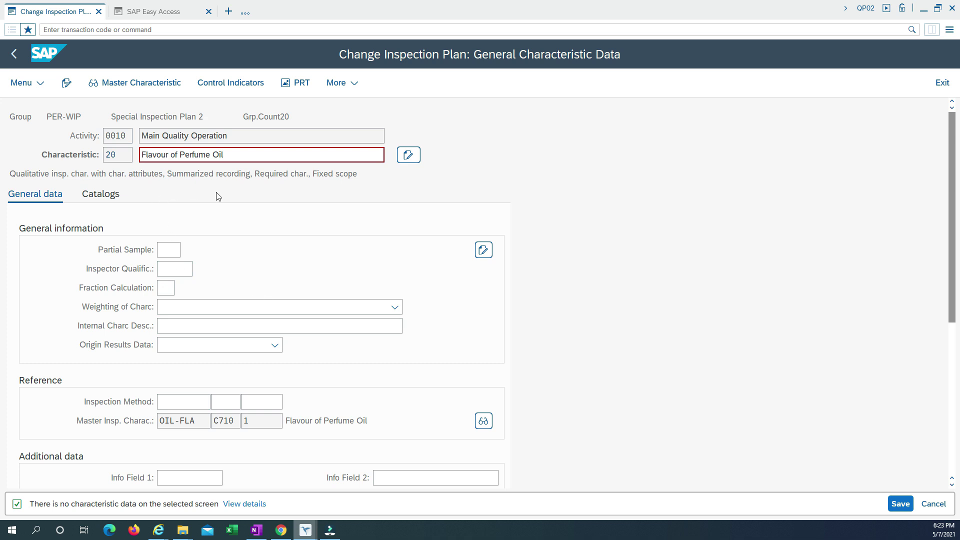
pyautogui.scroll(-3, 301, 393)
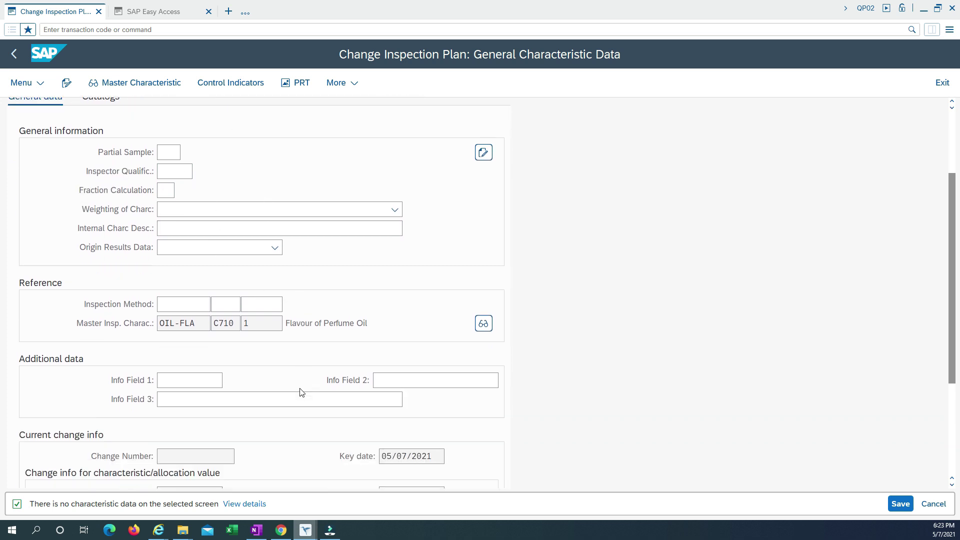
pyautogui.scroll(3, 301, 392)
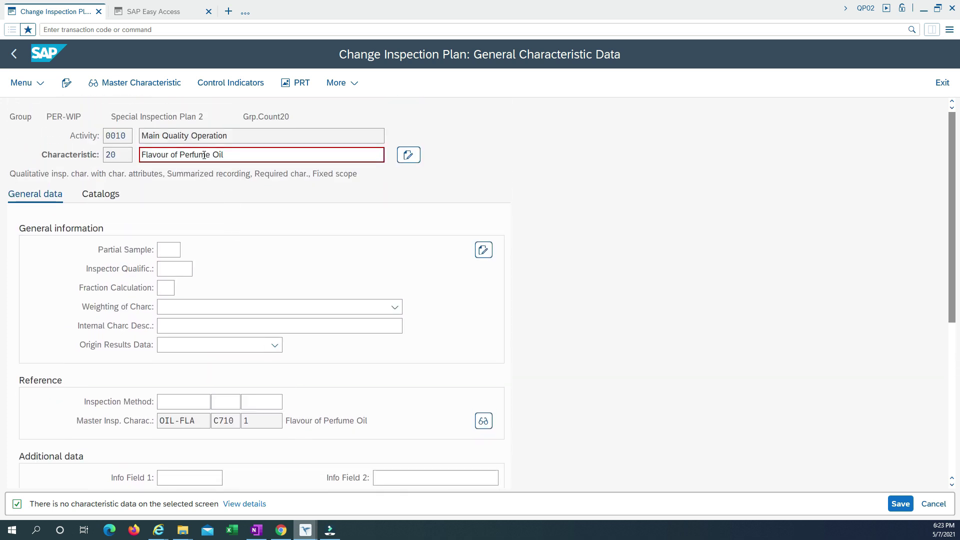
pyautogui.scroll(-4, 255, 448)
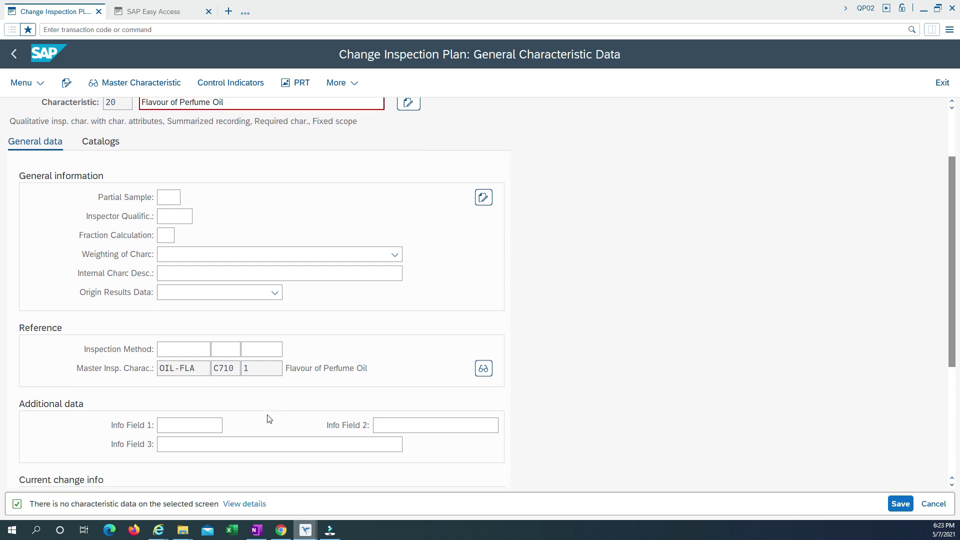
pyautogui.moveTo(195, 297); pyautogui.dragTo(158, 302)
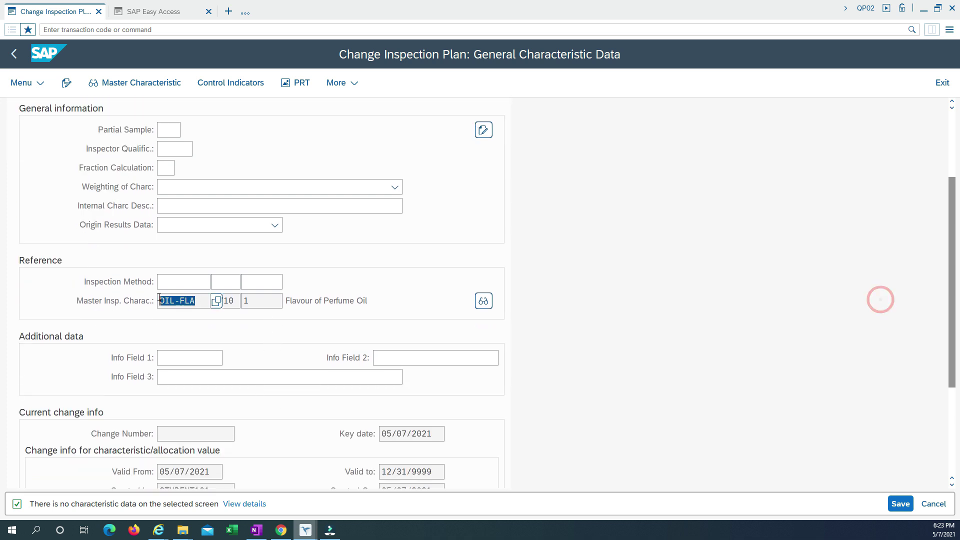
pyautogui.click(216, 300)
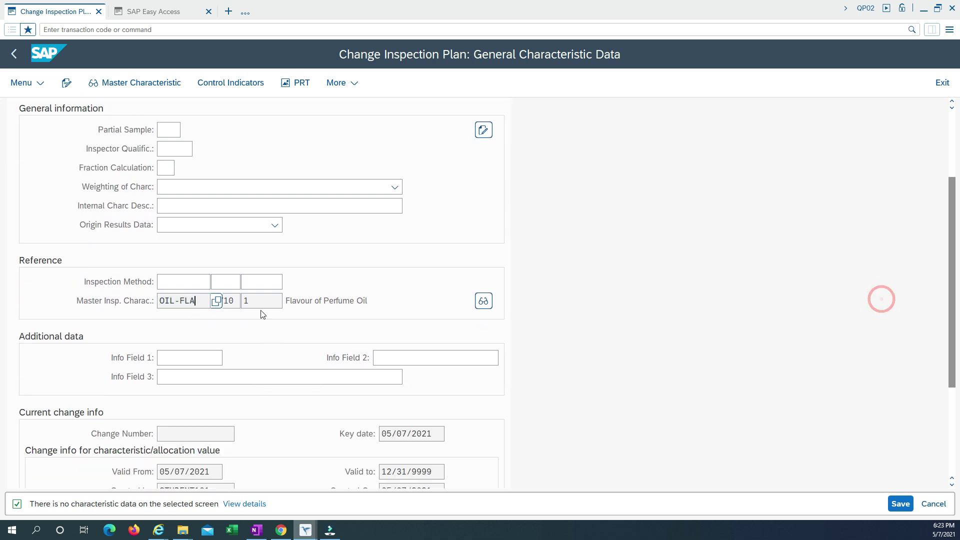
pyautogui.scroll(-2, 272, 382)
pyautogui.scroll(-2, 273, 383)
pyautogui.scroll(5, 275, 370)
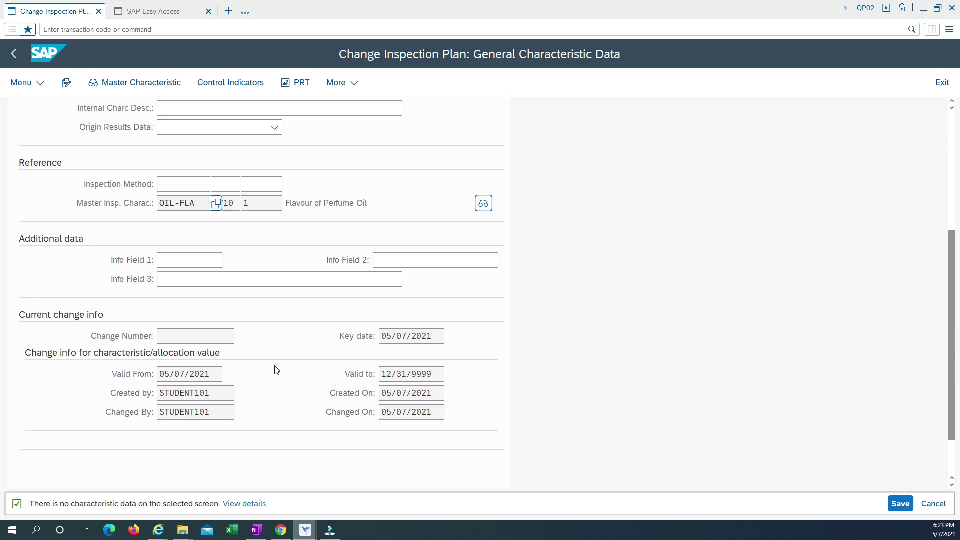
pyautogui.scroll(1, 275, 370)
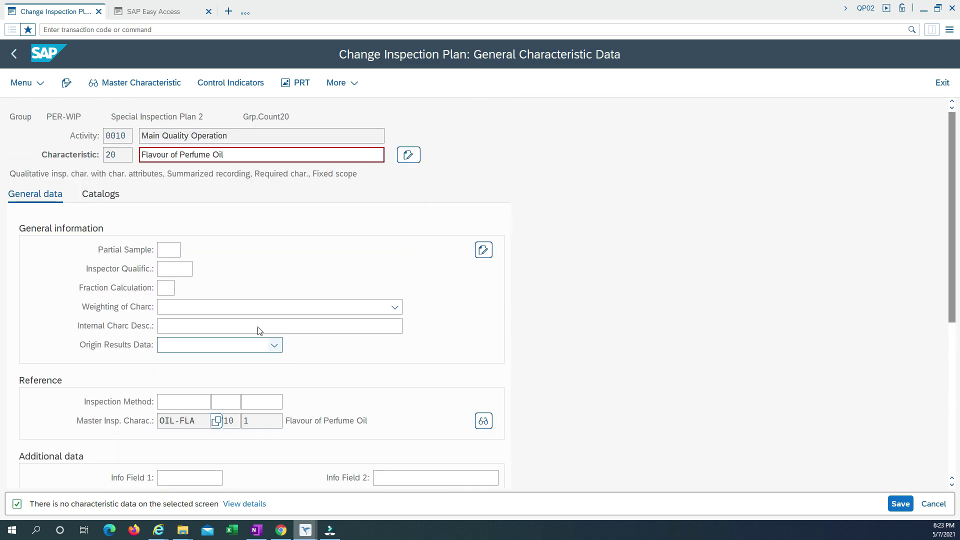
pyautogui.click(97, 200)
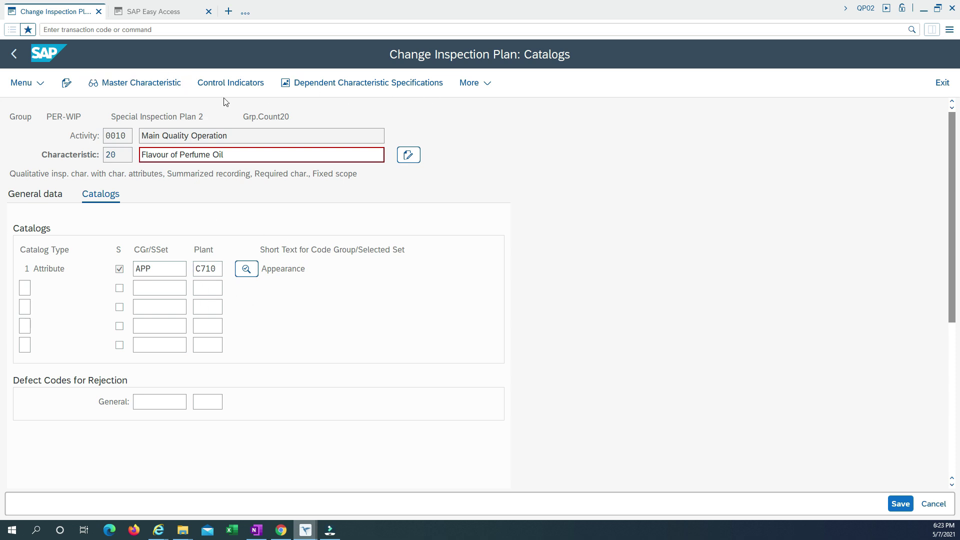
pyautogui.click(18, 57)
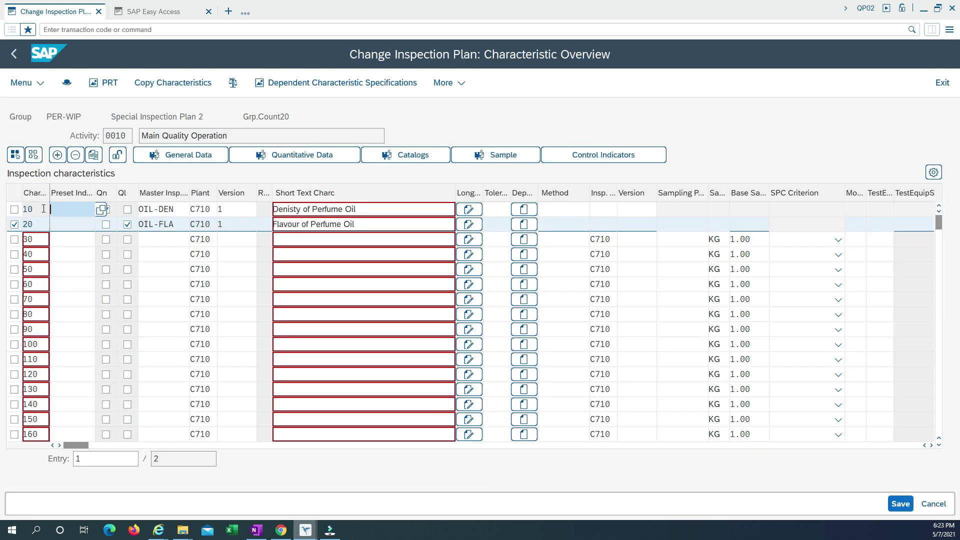
# Step: Change the short text of characteristic 10 to "Densityof Perfume Oil" in its quantitative data and save the inspection plan
pyautogui.click(15, 224)
pyautogui.click(14, 210)
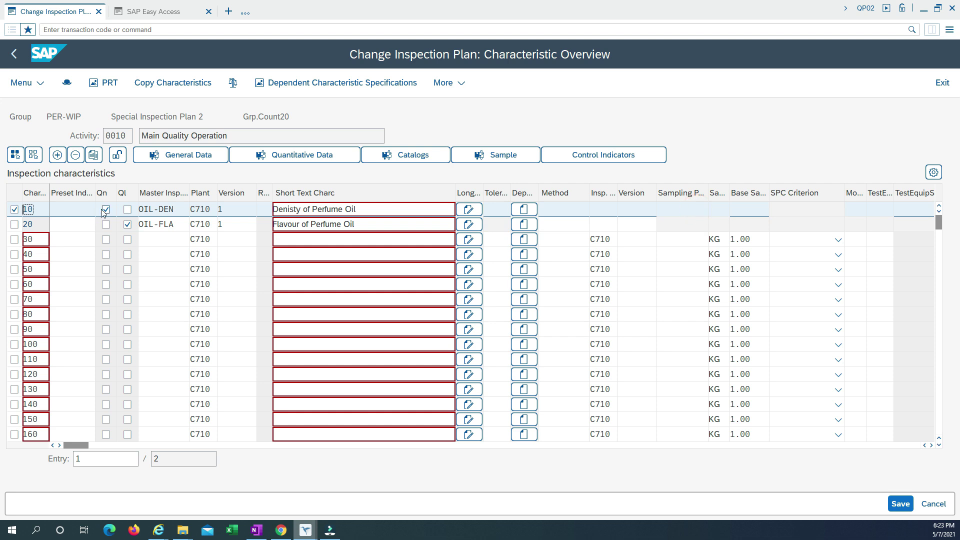
pyautogui.click(300, 154)
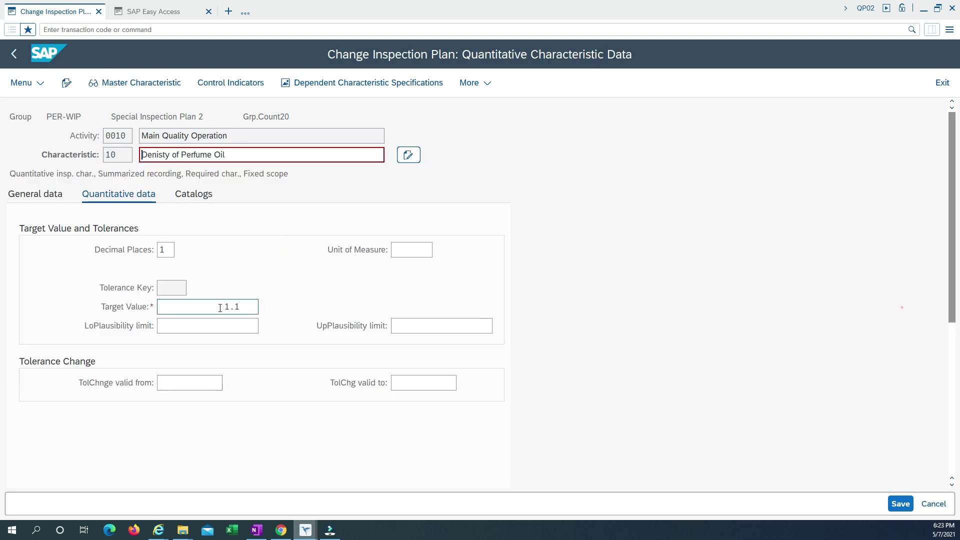
pyautogui.moveTo(220, 308); pyautogui.dragTo(246, 307)
pyautogui.click(157, 158)
pyautogui.write('i')
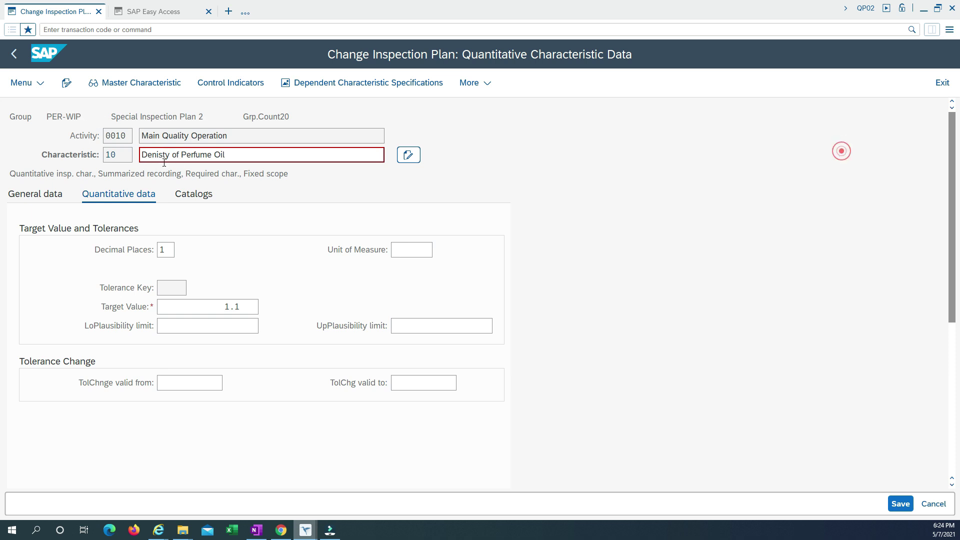
pyautogui.press('BackSpace')
pyautogui.press('Right')
pyautogui.write('ity')
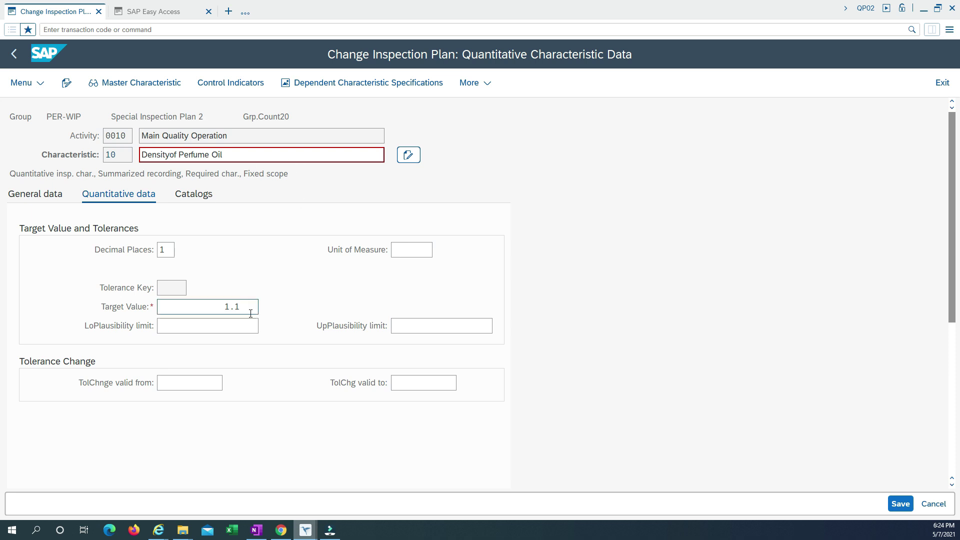
pyautogui.click(14, 54)
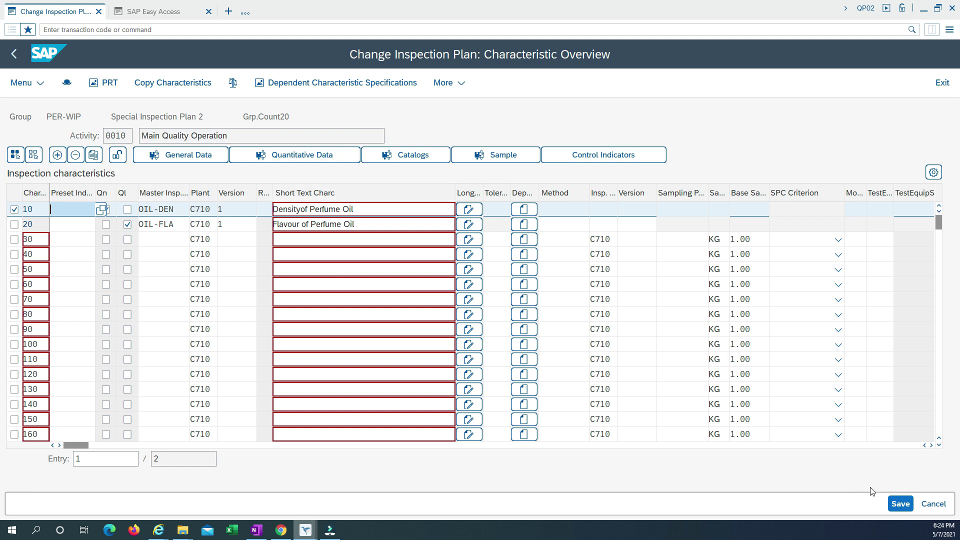
pyautogui.click(903, 504)
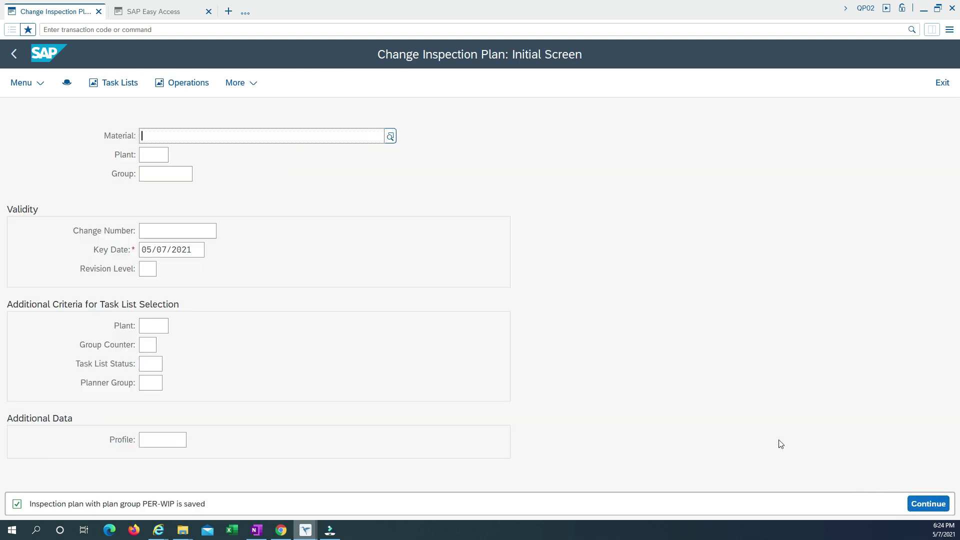